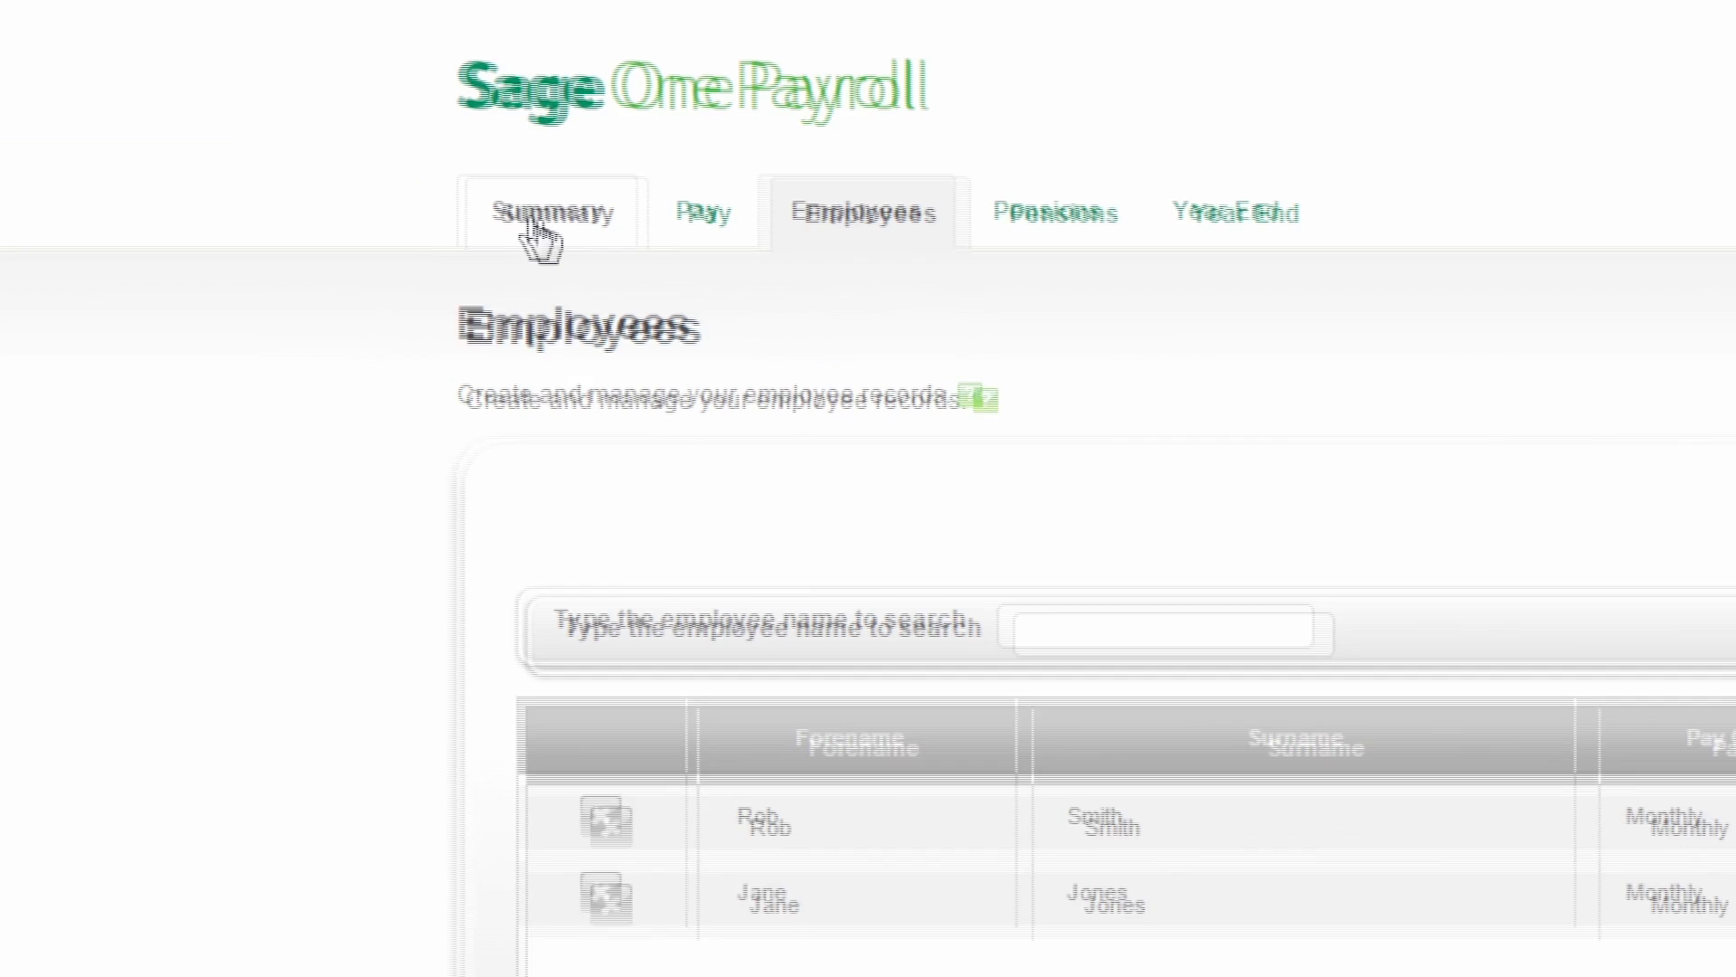
Start the monthly pay run from the payroll summary and accept the pay date 29/08/2014.
click(546, 221)
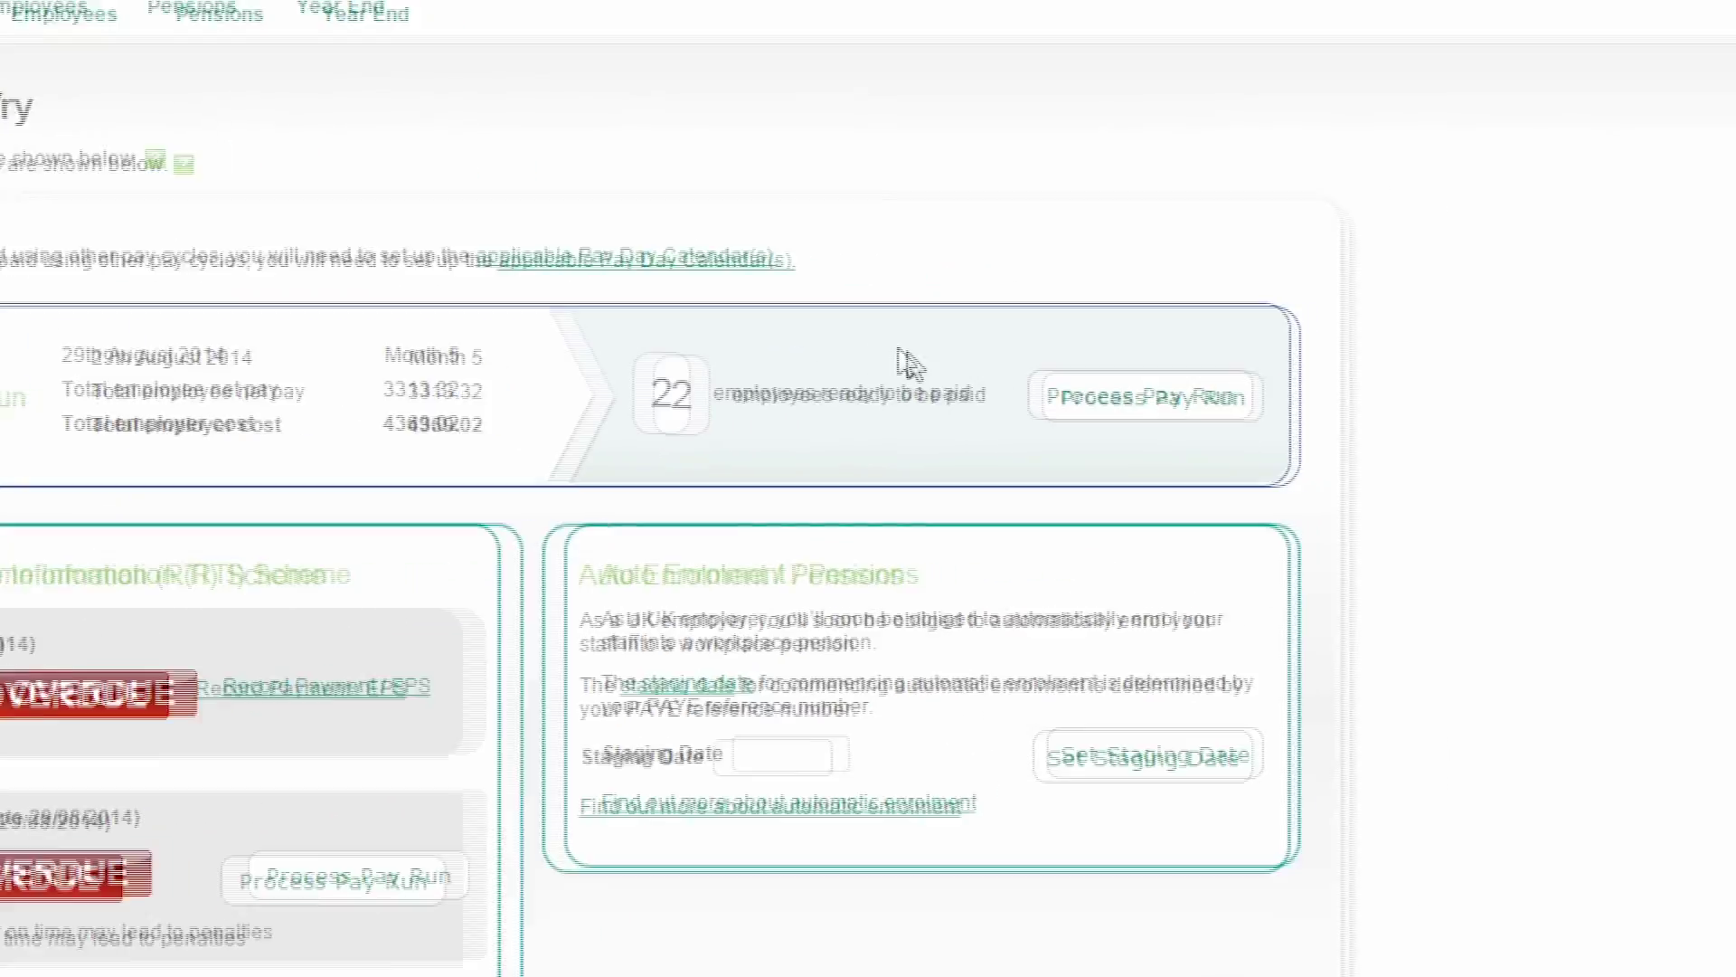
click(1076, 410)
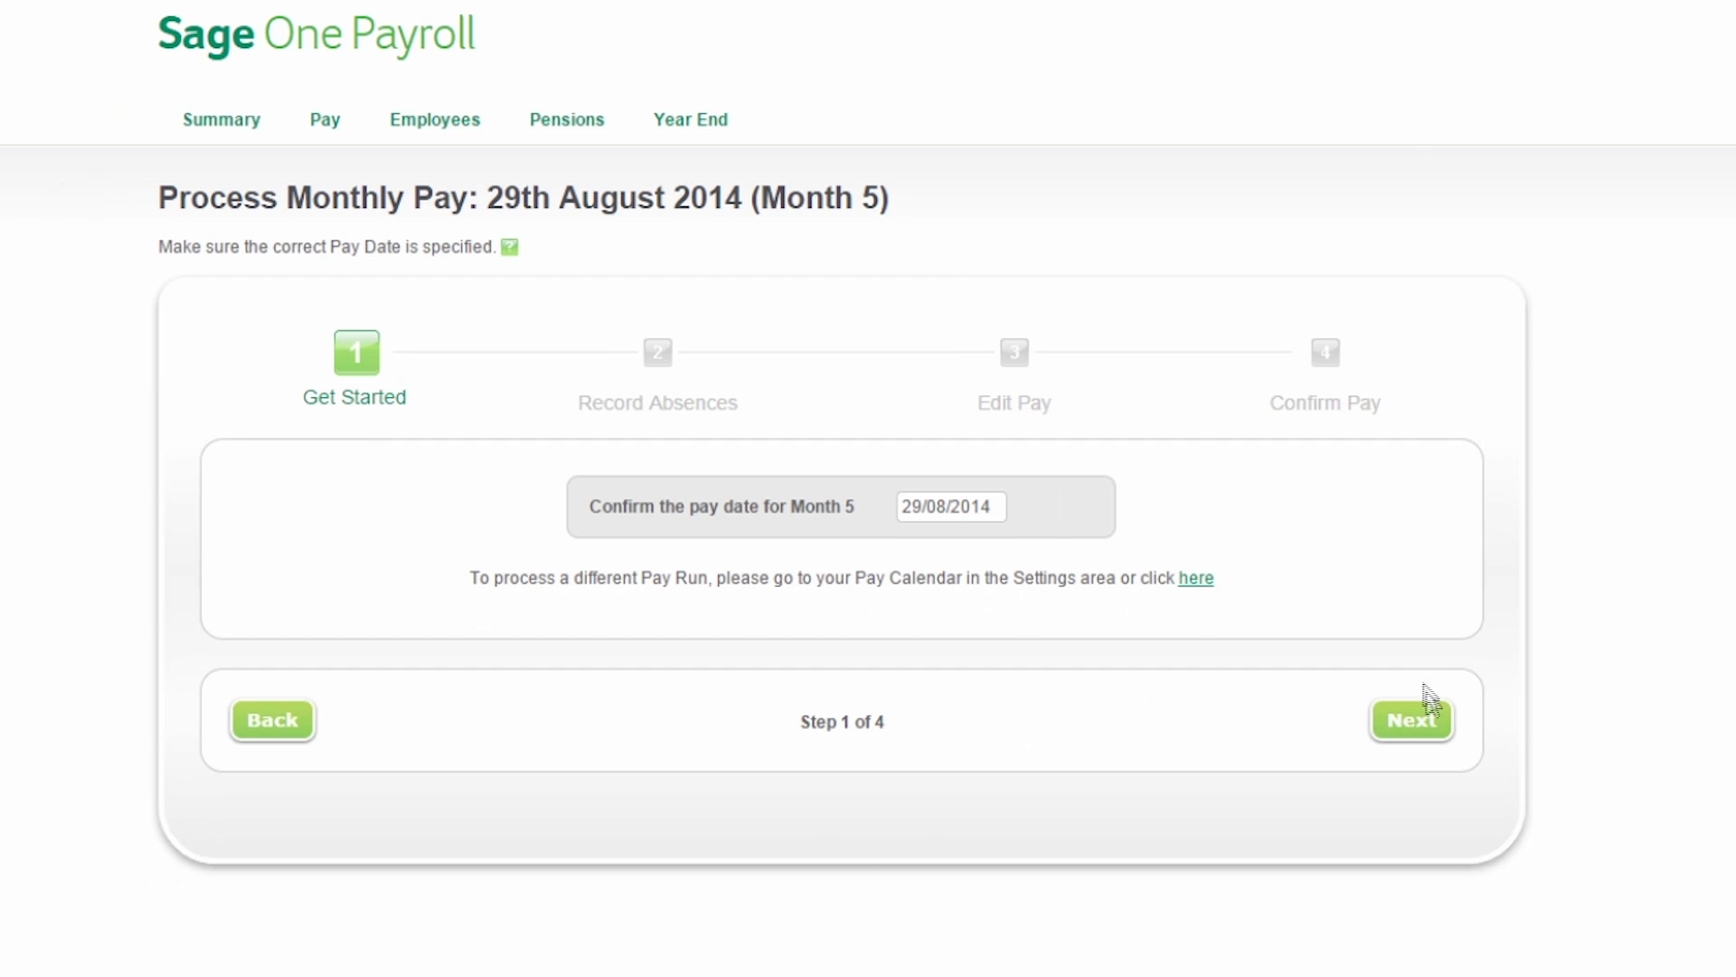
click(1411, 721)
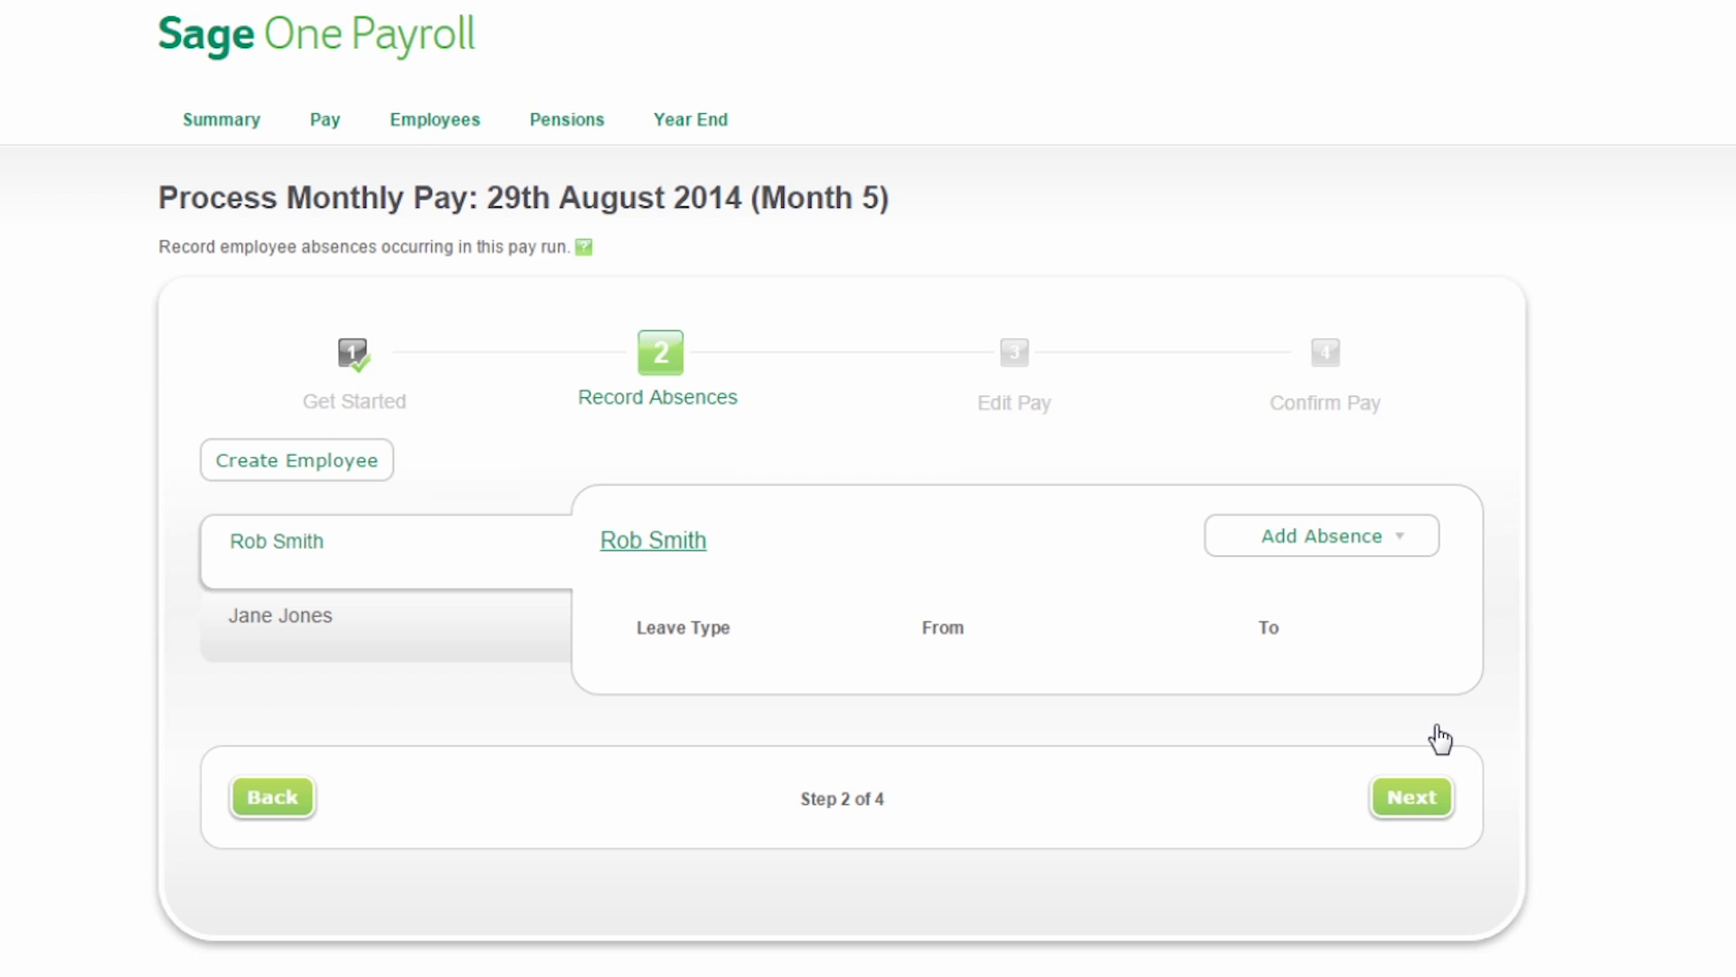
Start a new Additional Paternity (Birth) absence for the first employee in the list.
click(342, 559)
click(1315, 539)
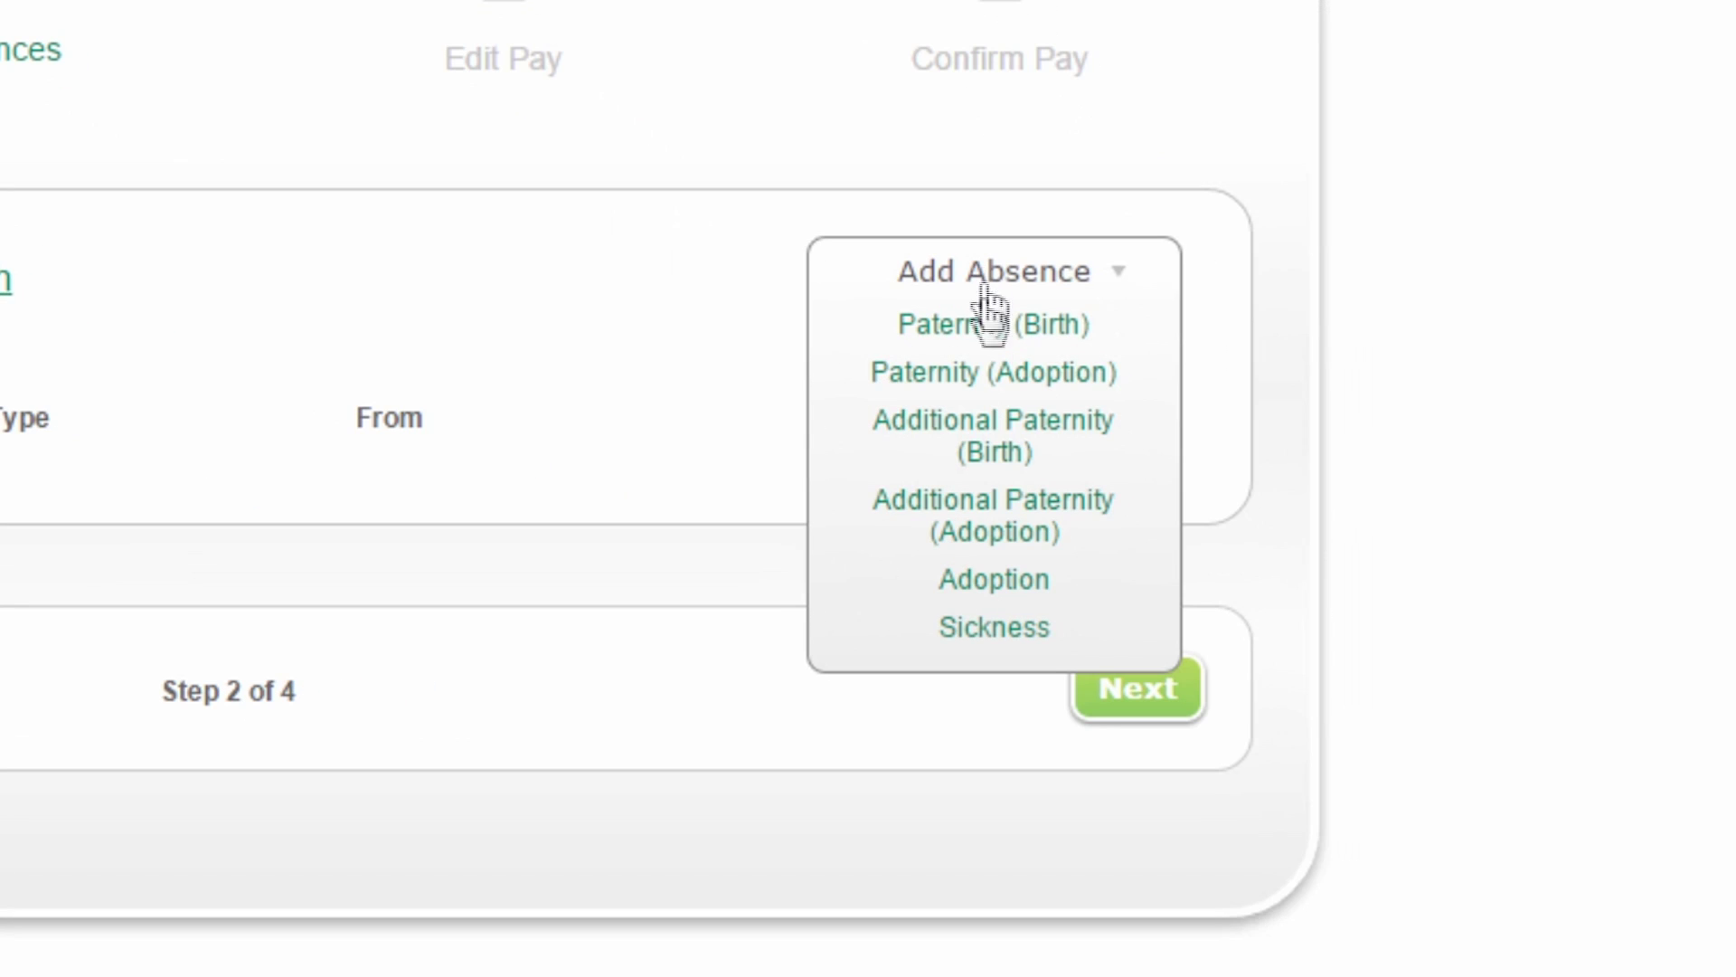
click(1003, 433)
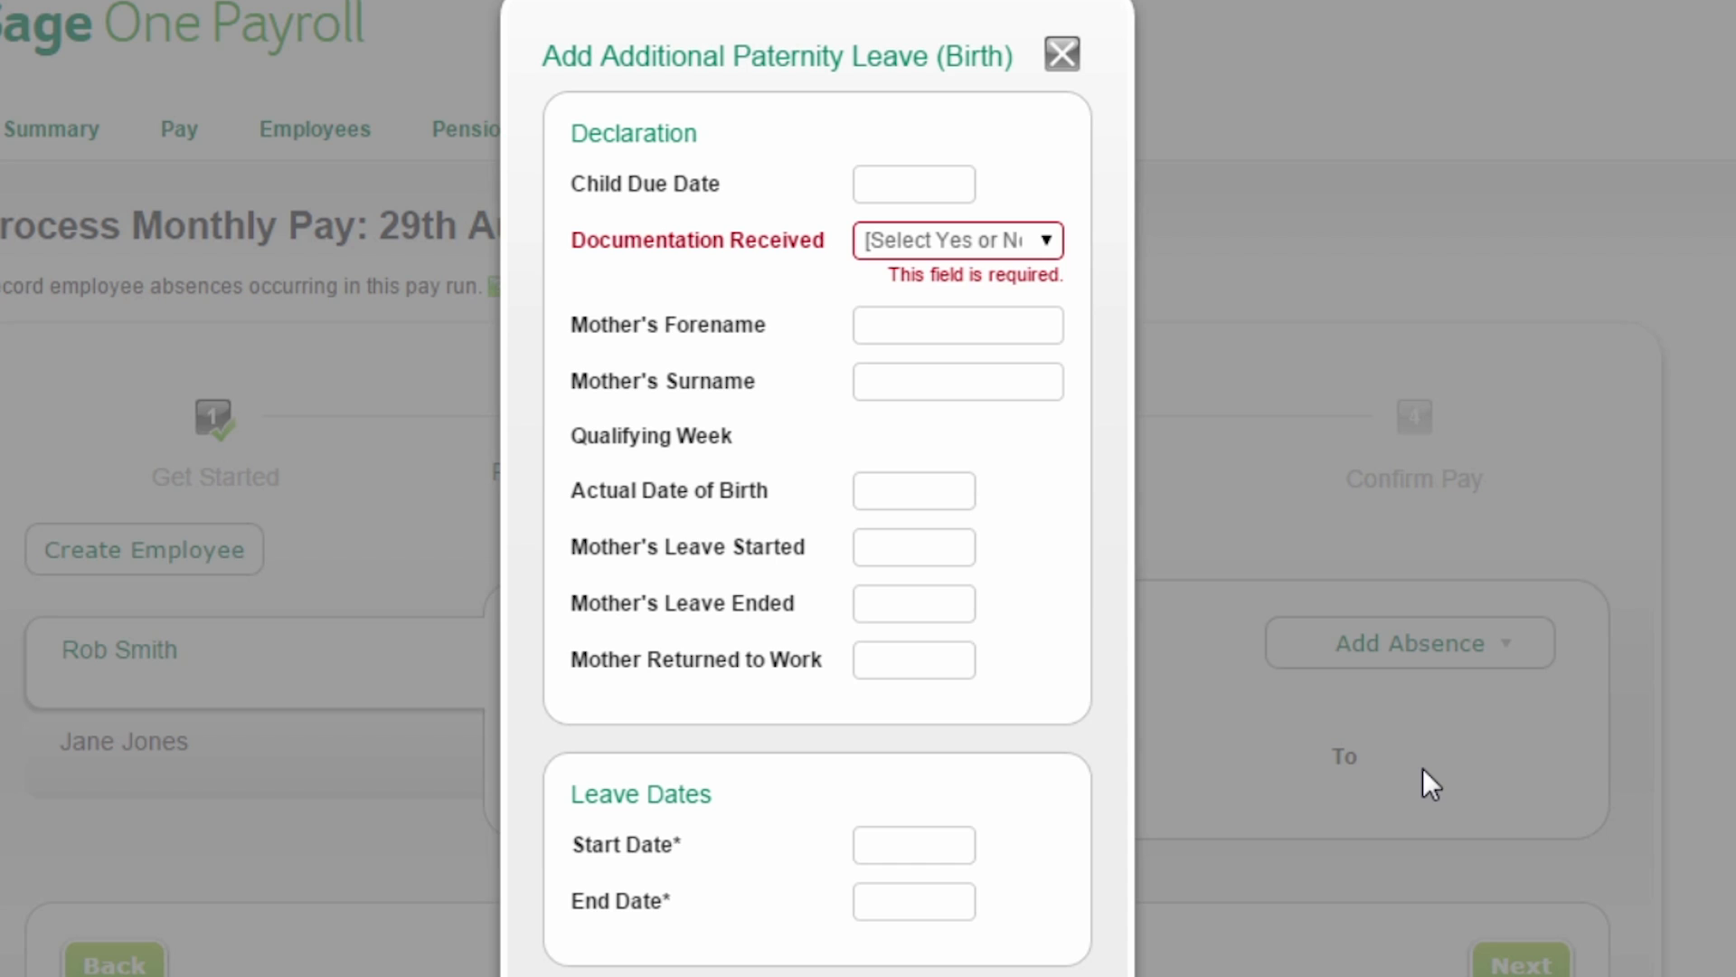
Set the child due date to 01/06/2014 and mark the documentation as received with Yes.
click(919, 177)
text(01)
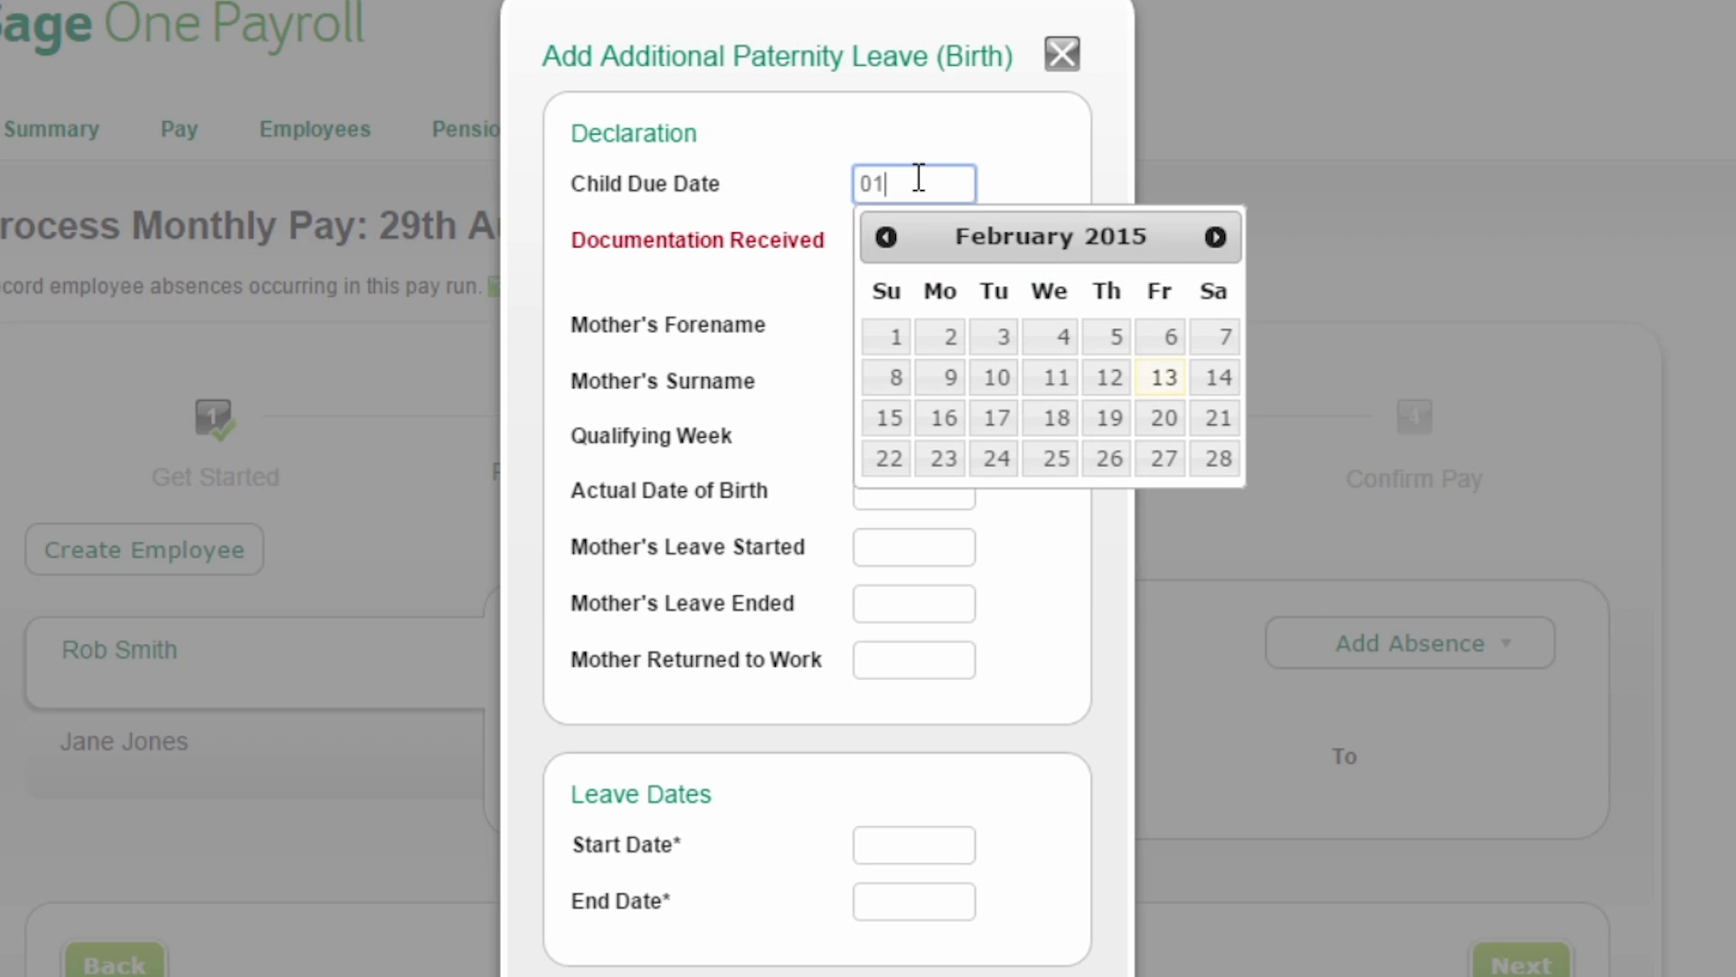
text(/06/2014)
click(1007, 176)
click(1001, 240)
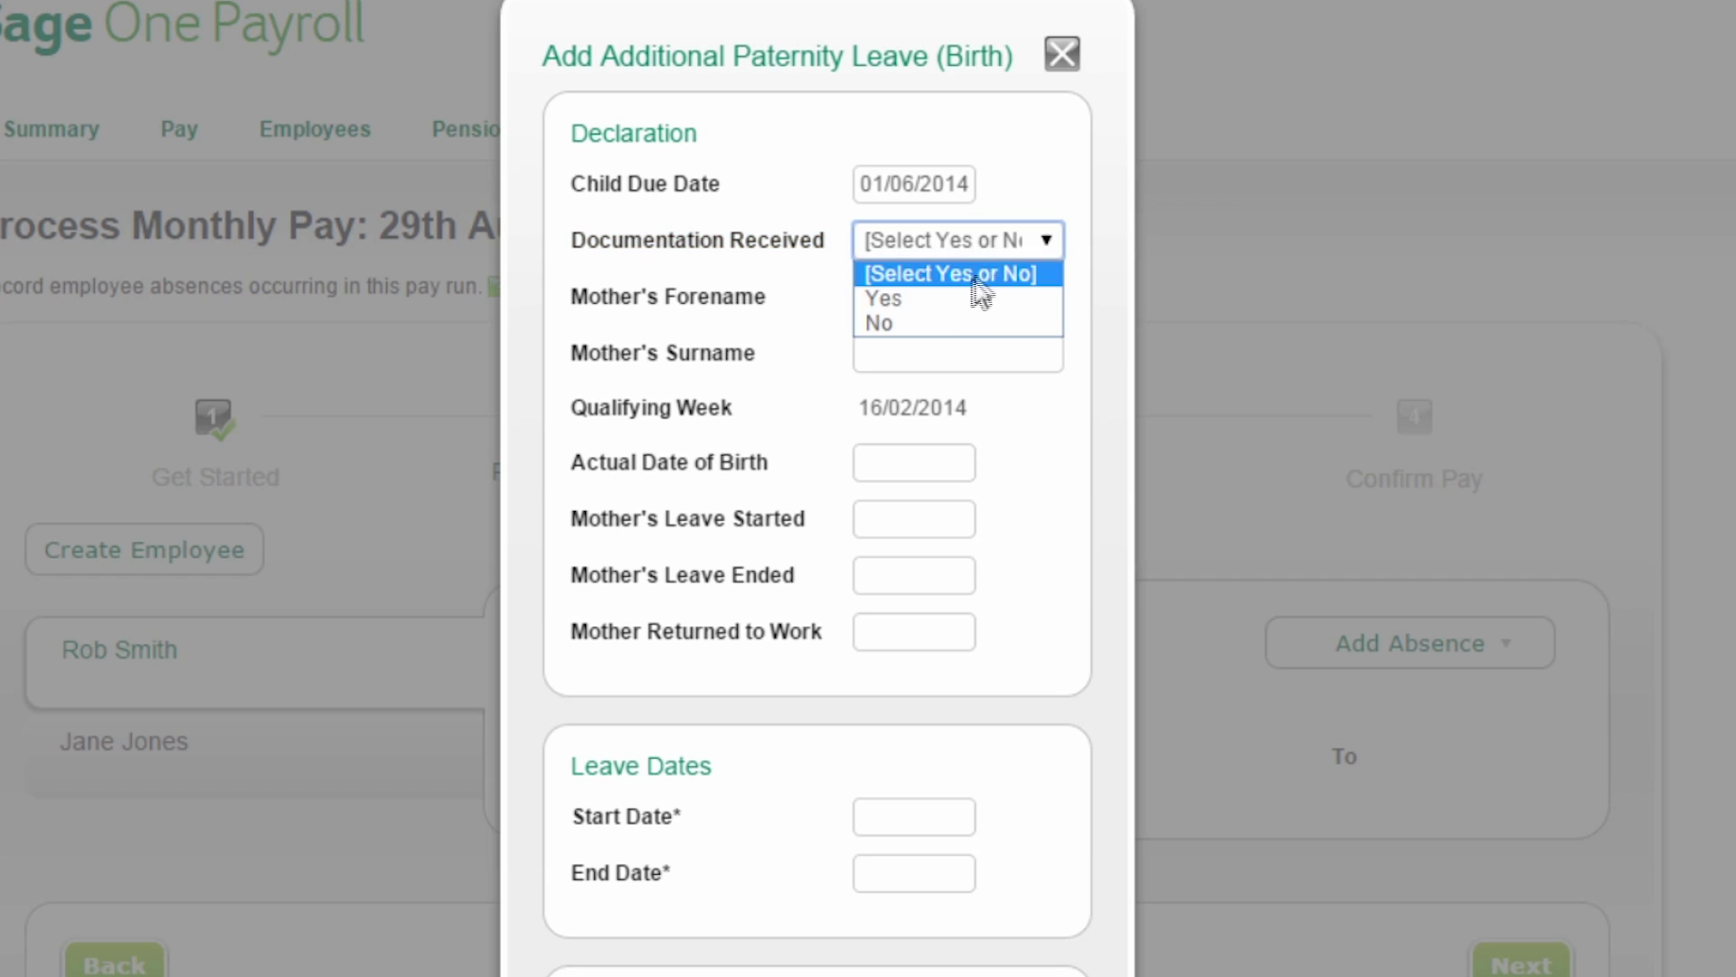
click(966, 298)
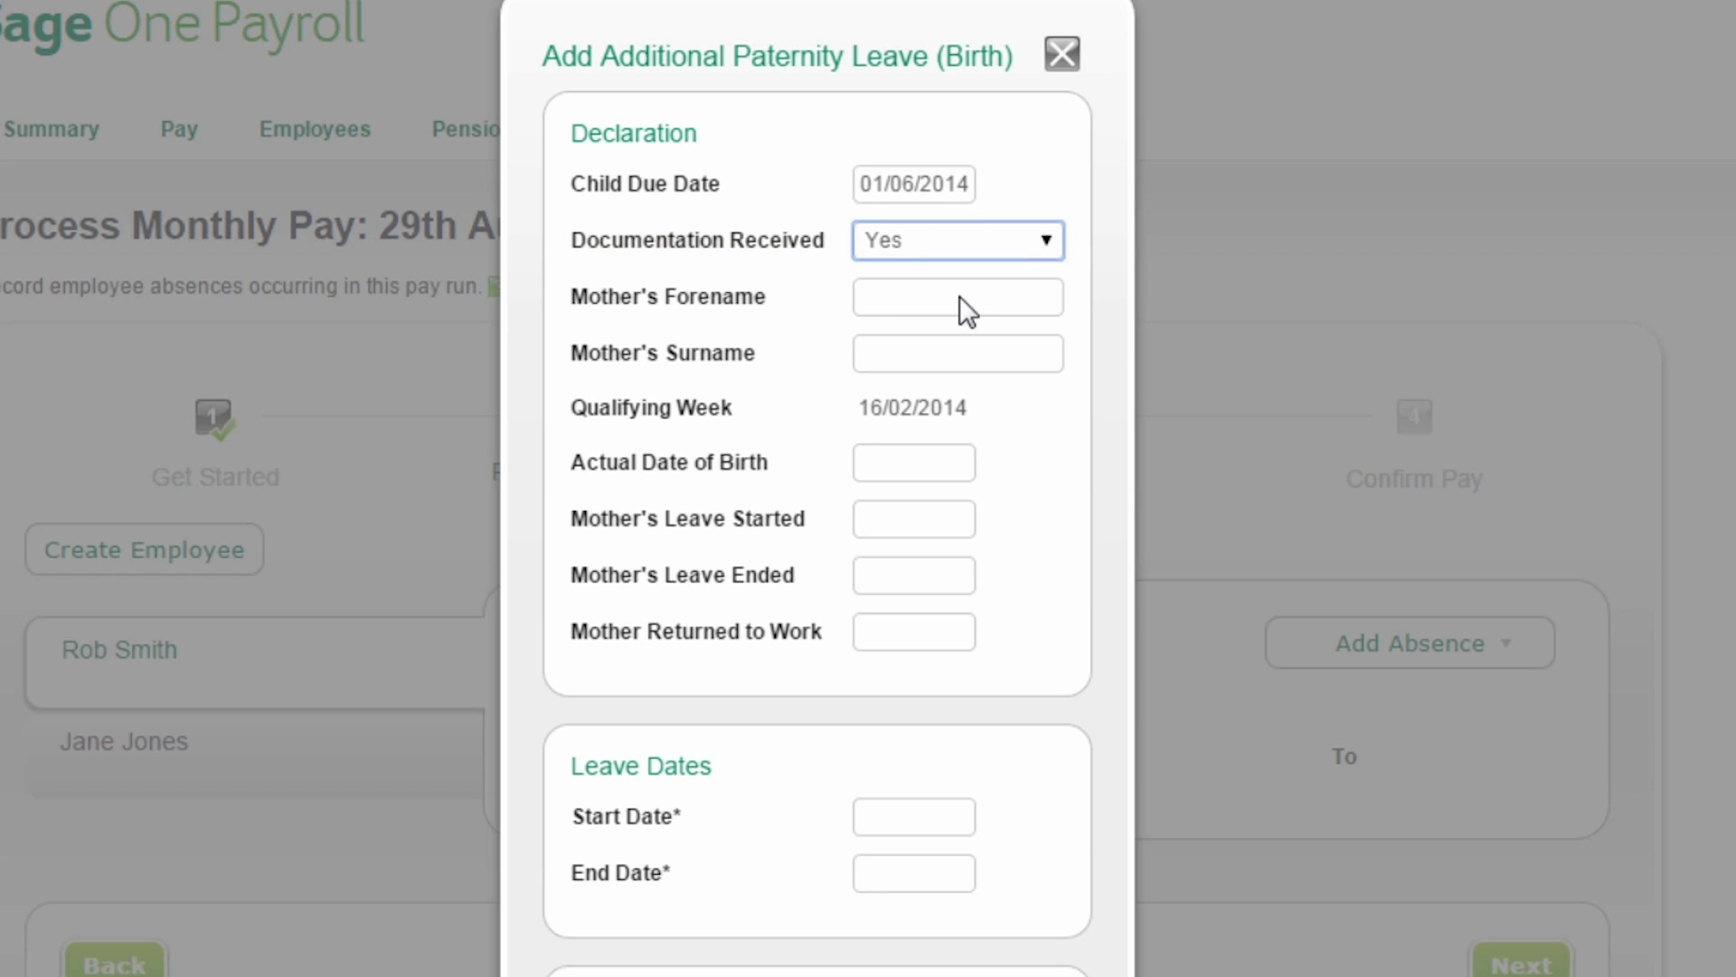
Fill in the mother's forename and surname and the child's actual date of birth in the declaration.
click(960, 297)
text(Jane)
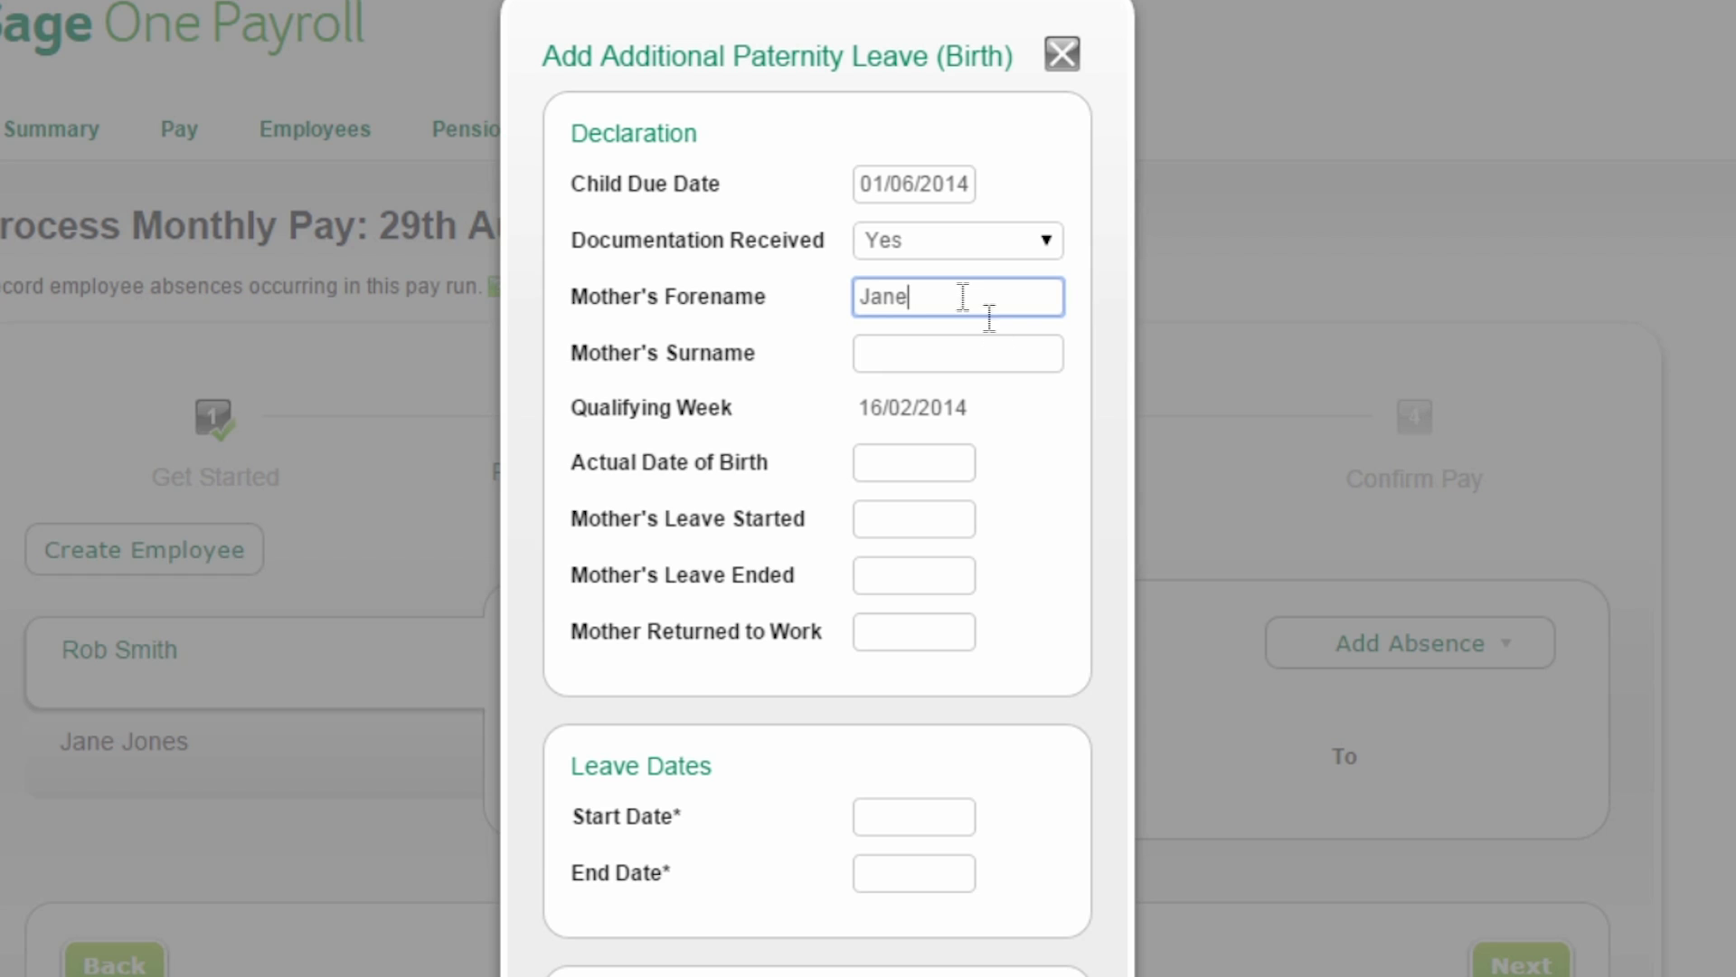
click(986, 356)
text(Jones)
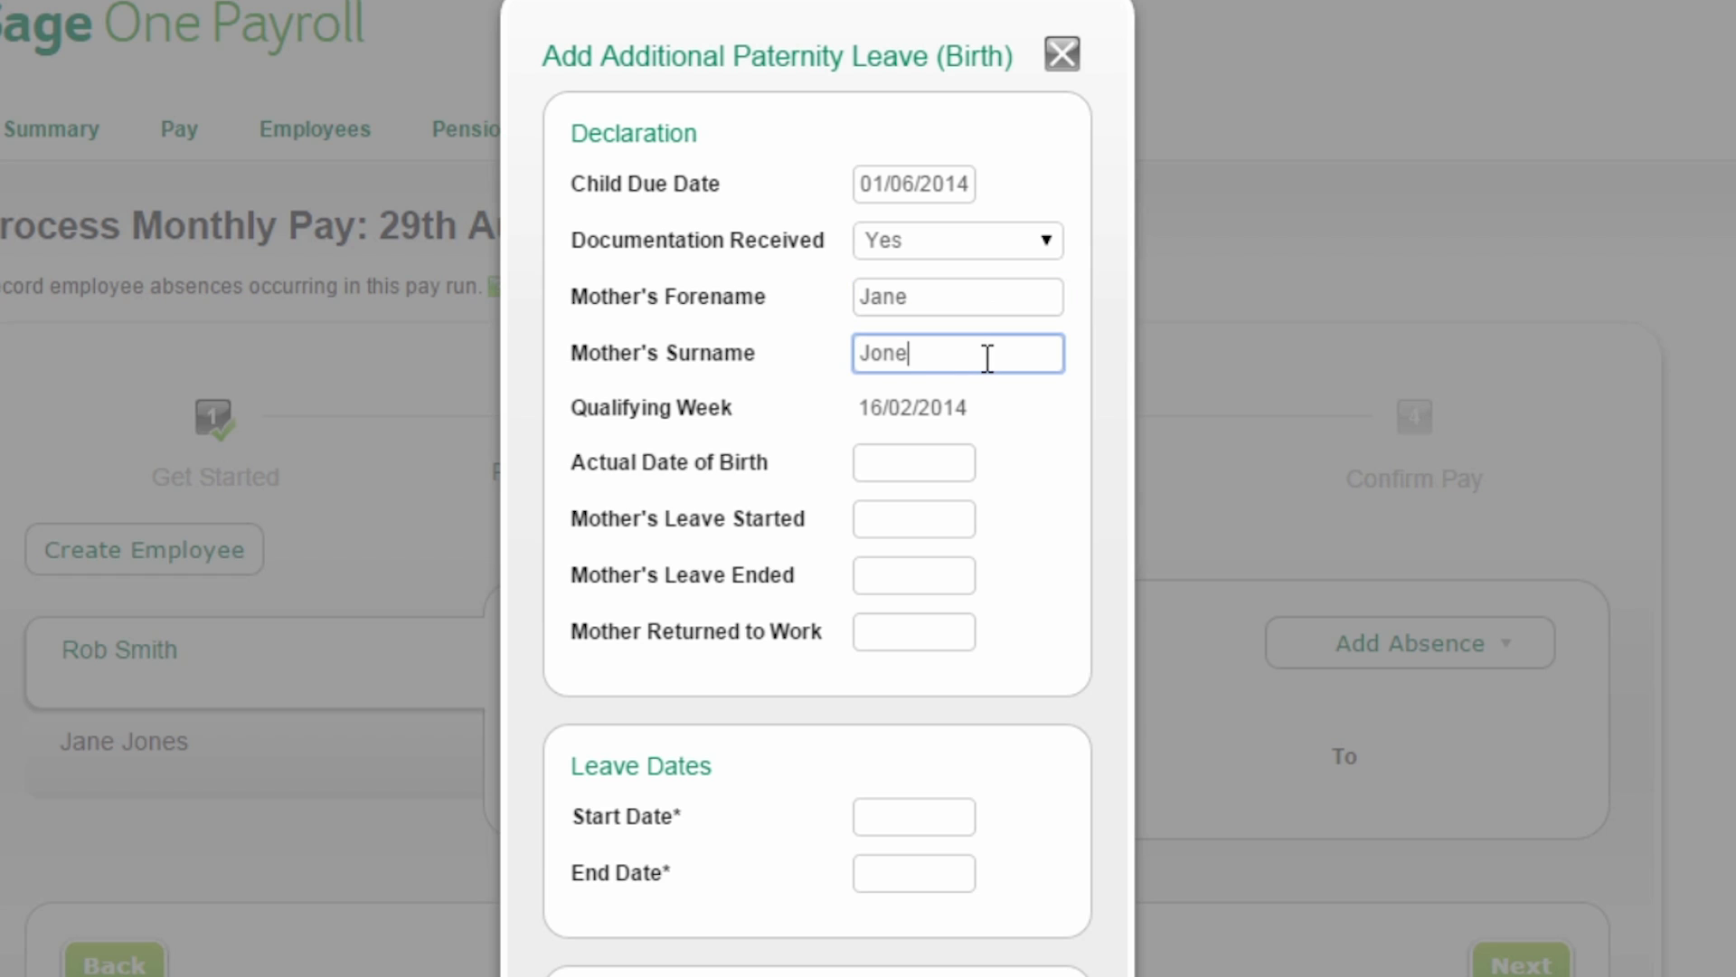
click(1009, 423)
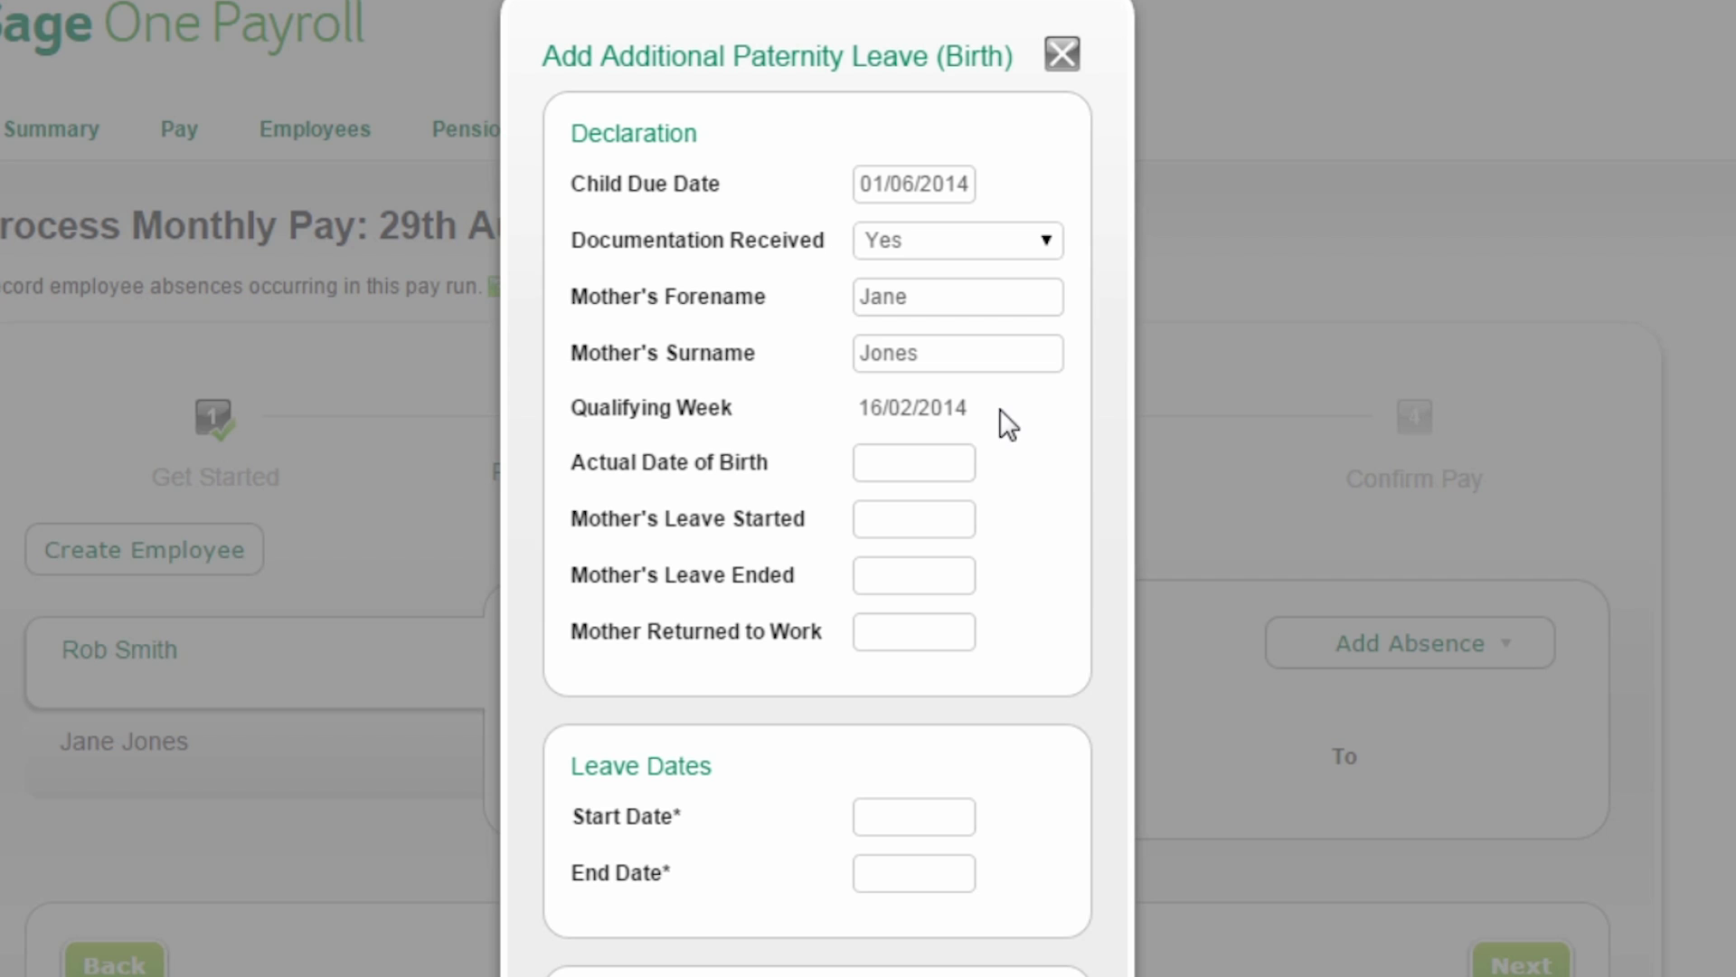
click(939, 449)
text(01/04/2014)
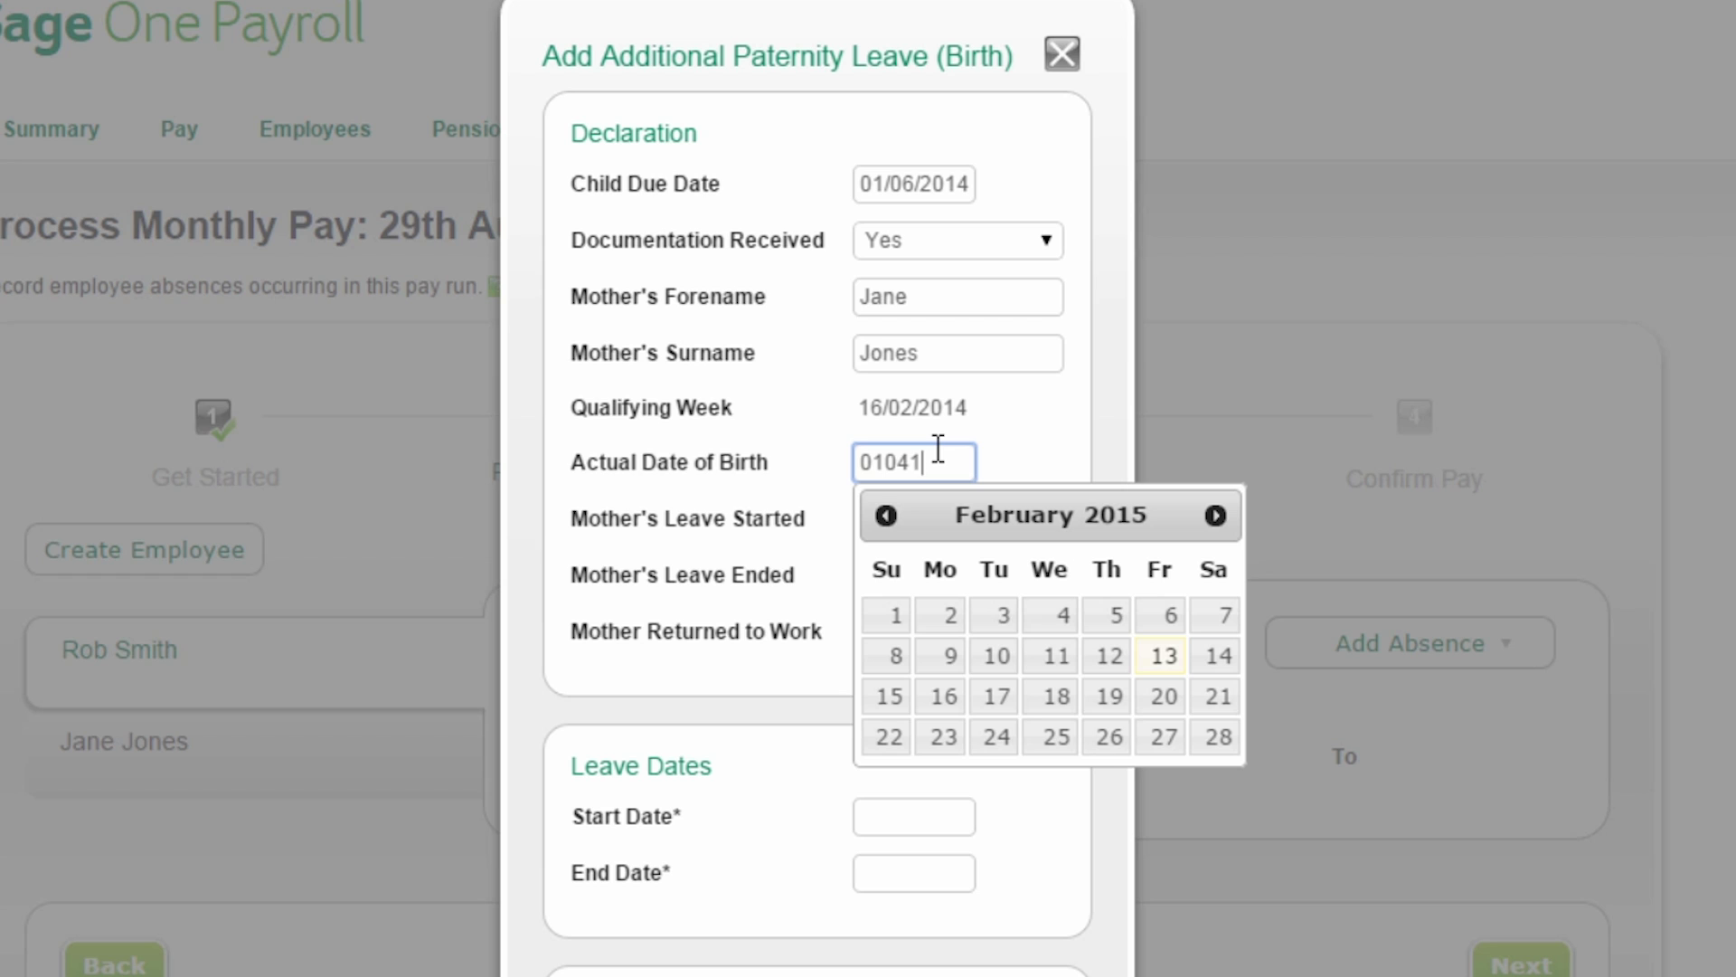
click(1038, 452)
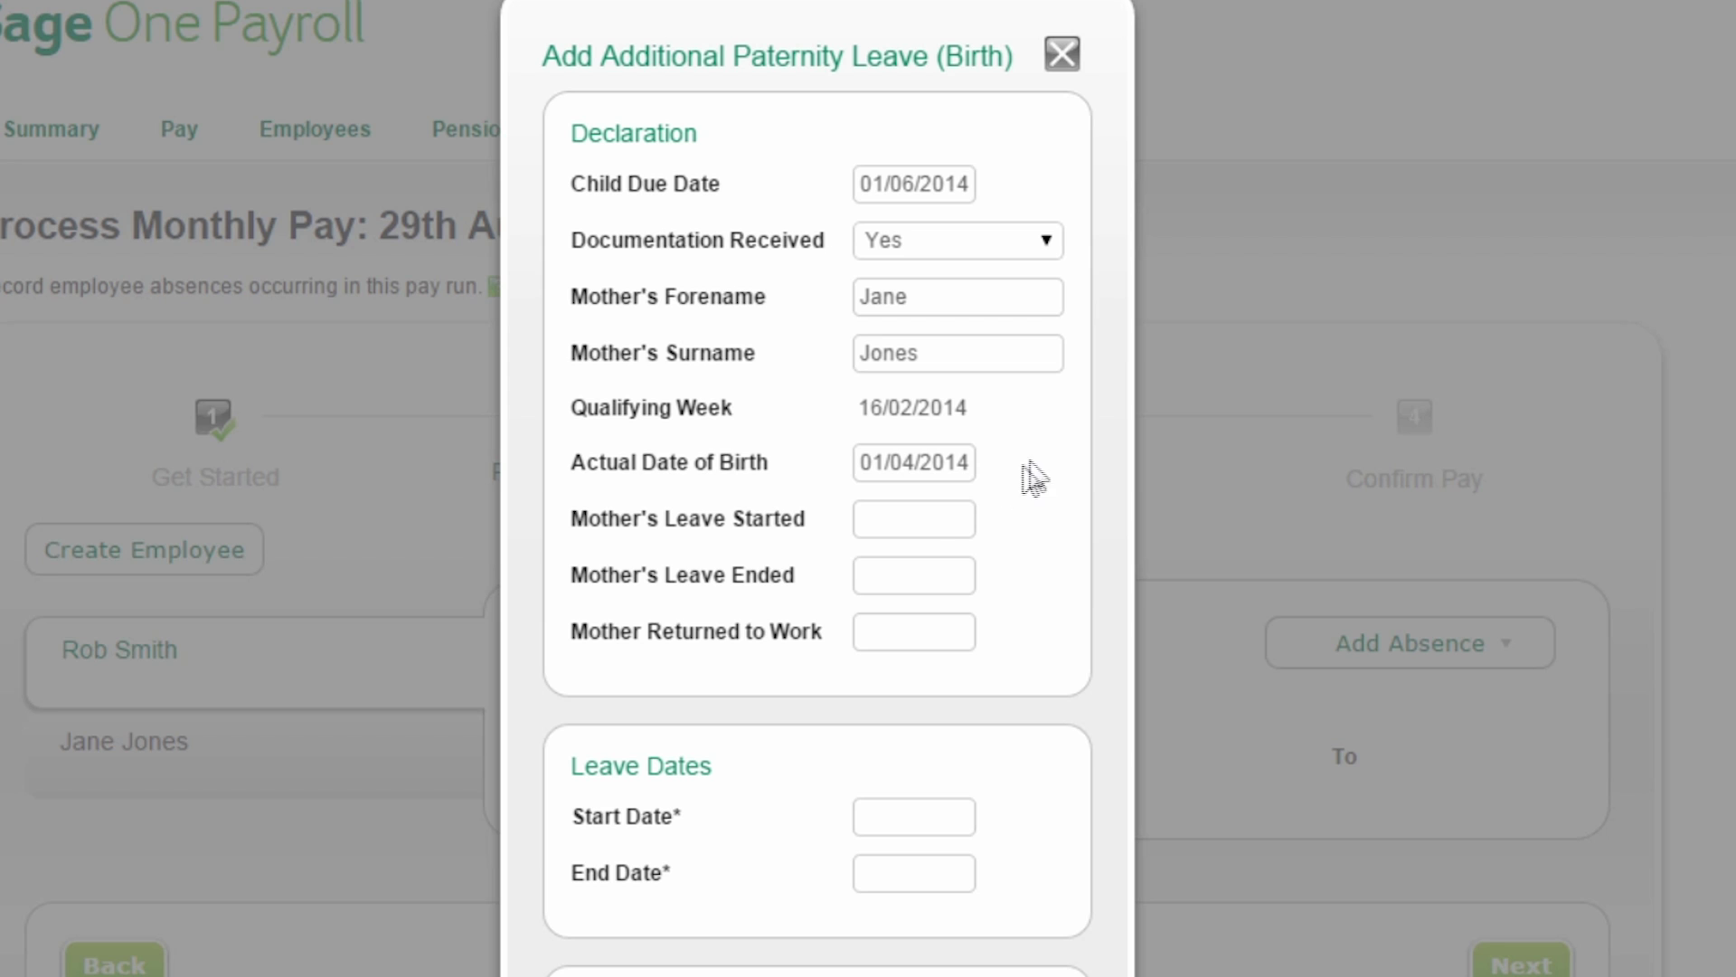
Set the mother's leave to start on 01/05/2014 and end on 30/08/2014.
click(936, 520)
text(0105)
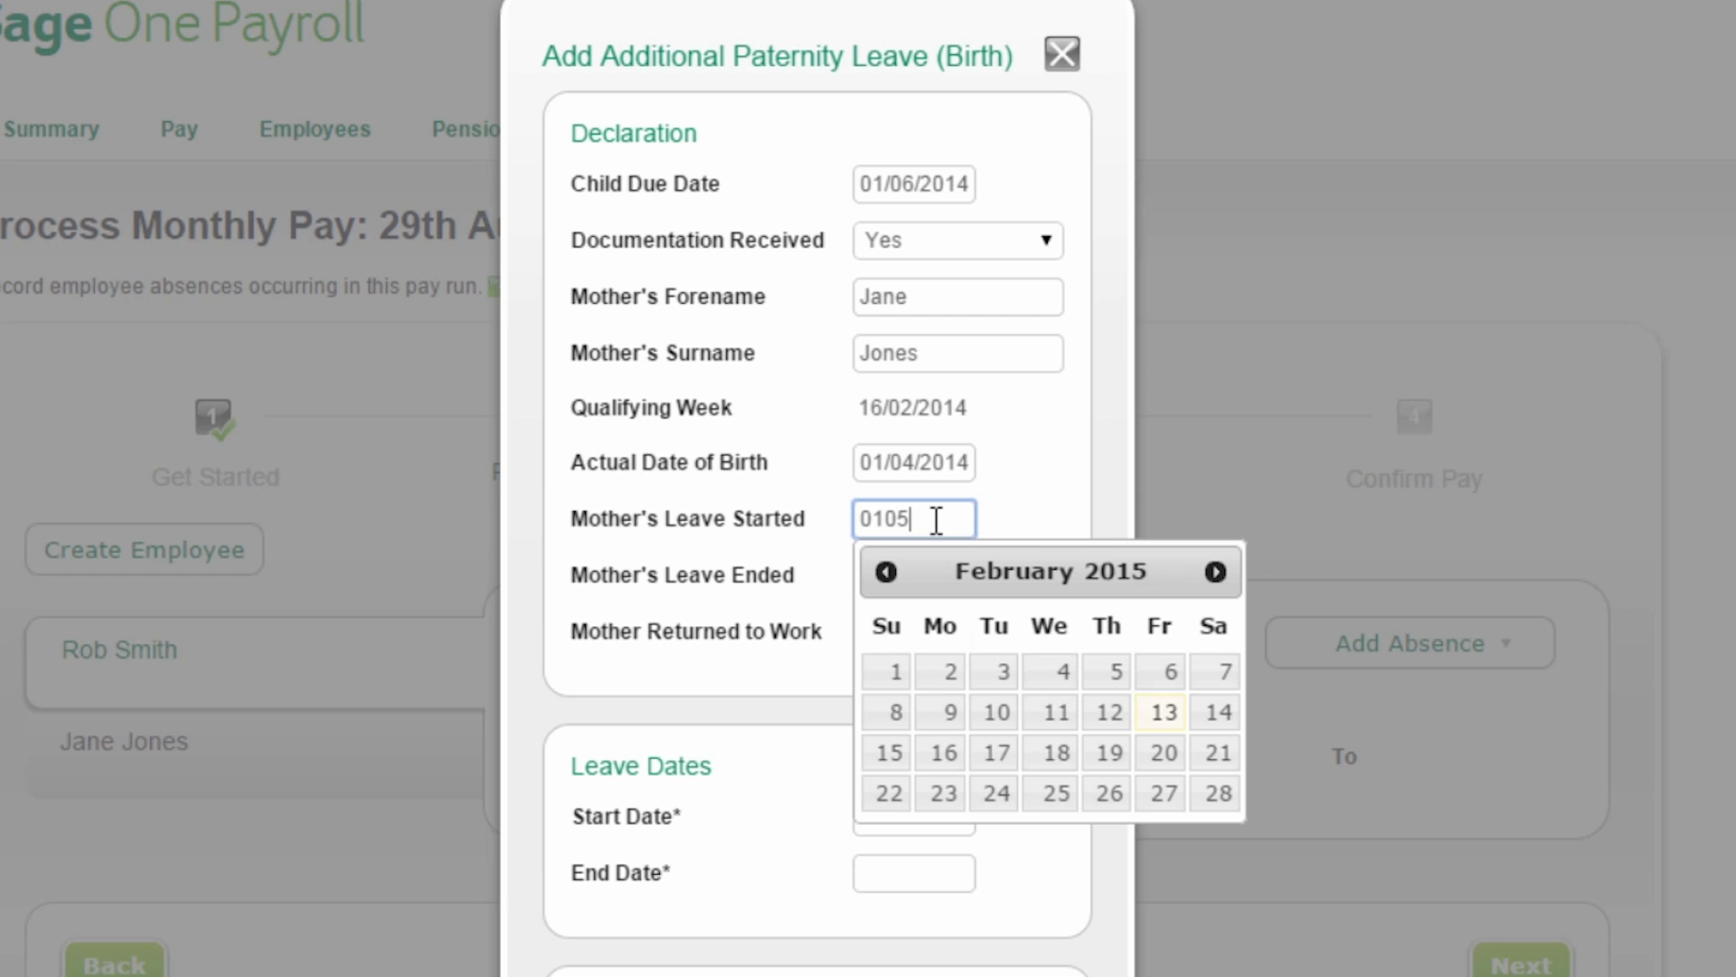
text(14)
click(1036, 517)
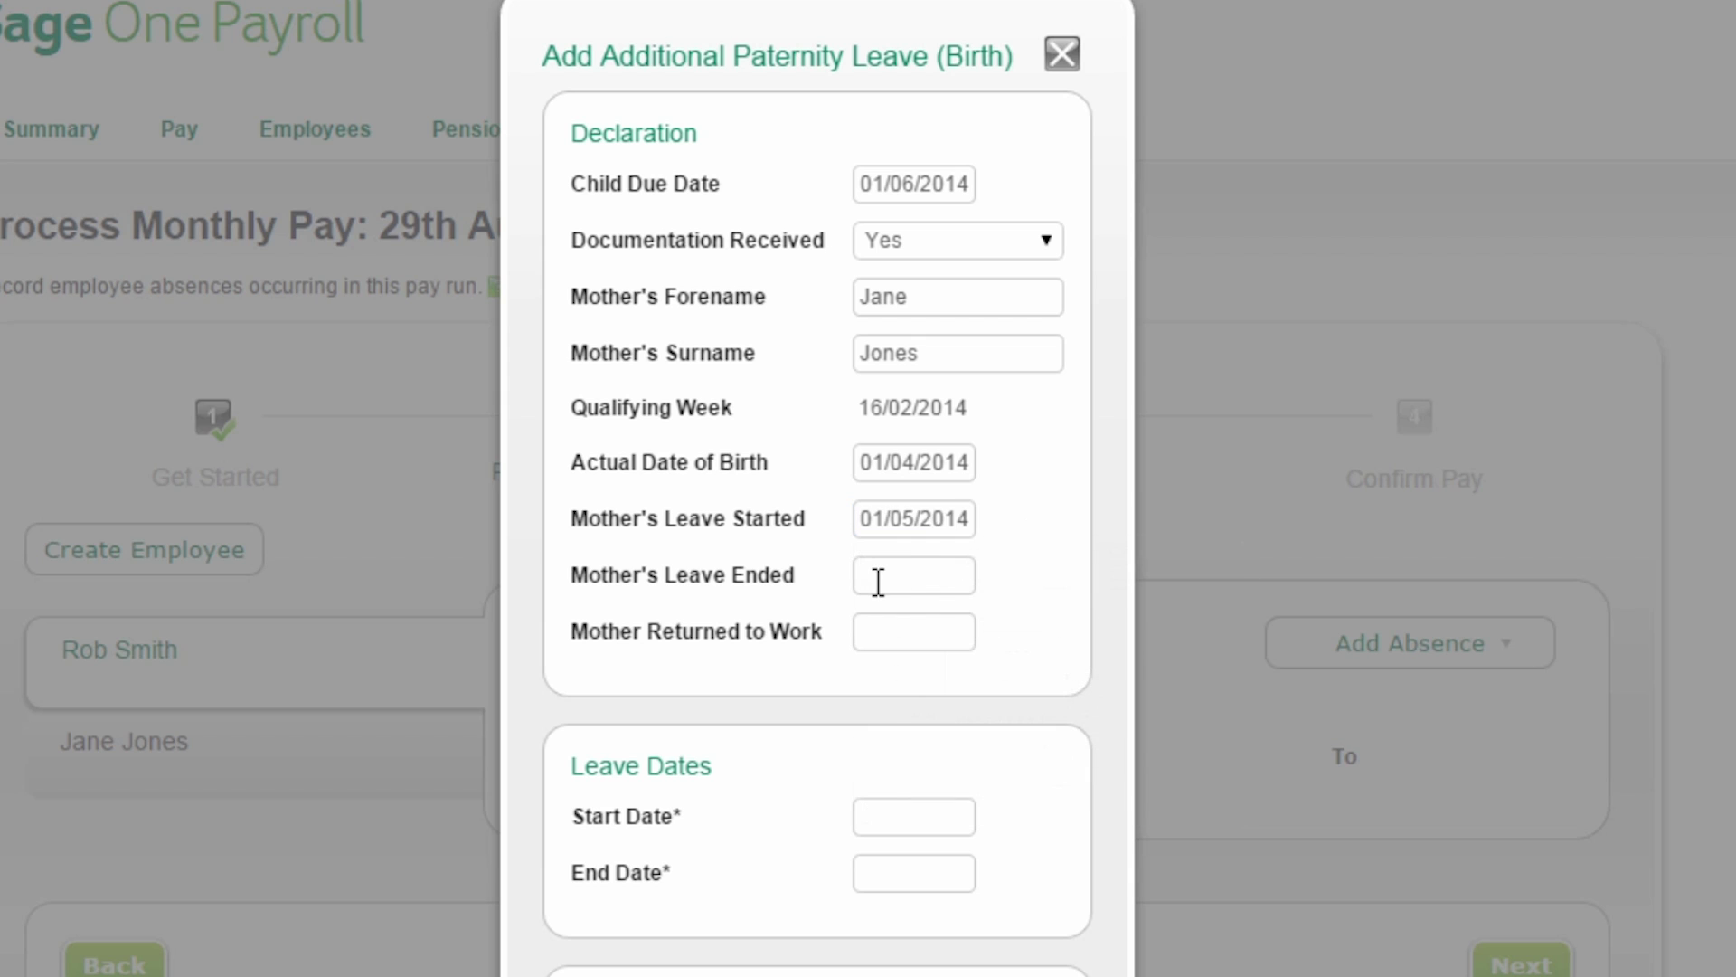
click(877, 581)
text(3108)
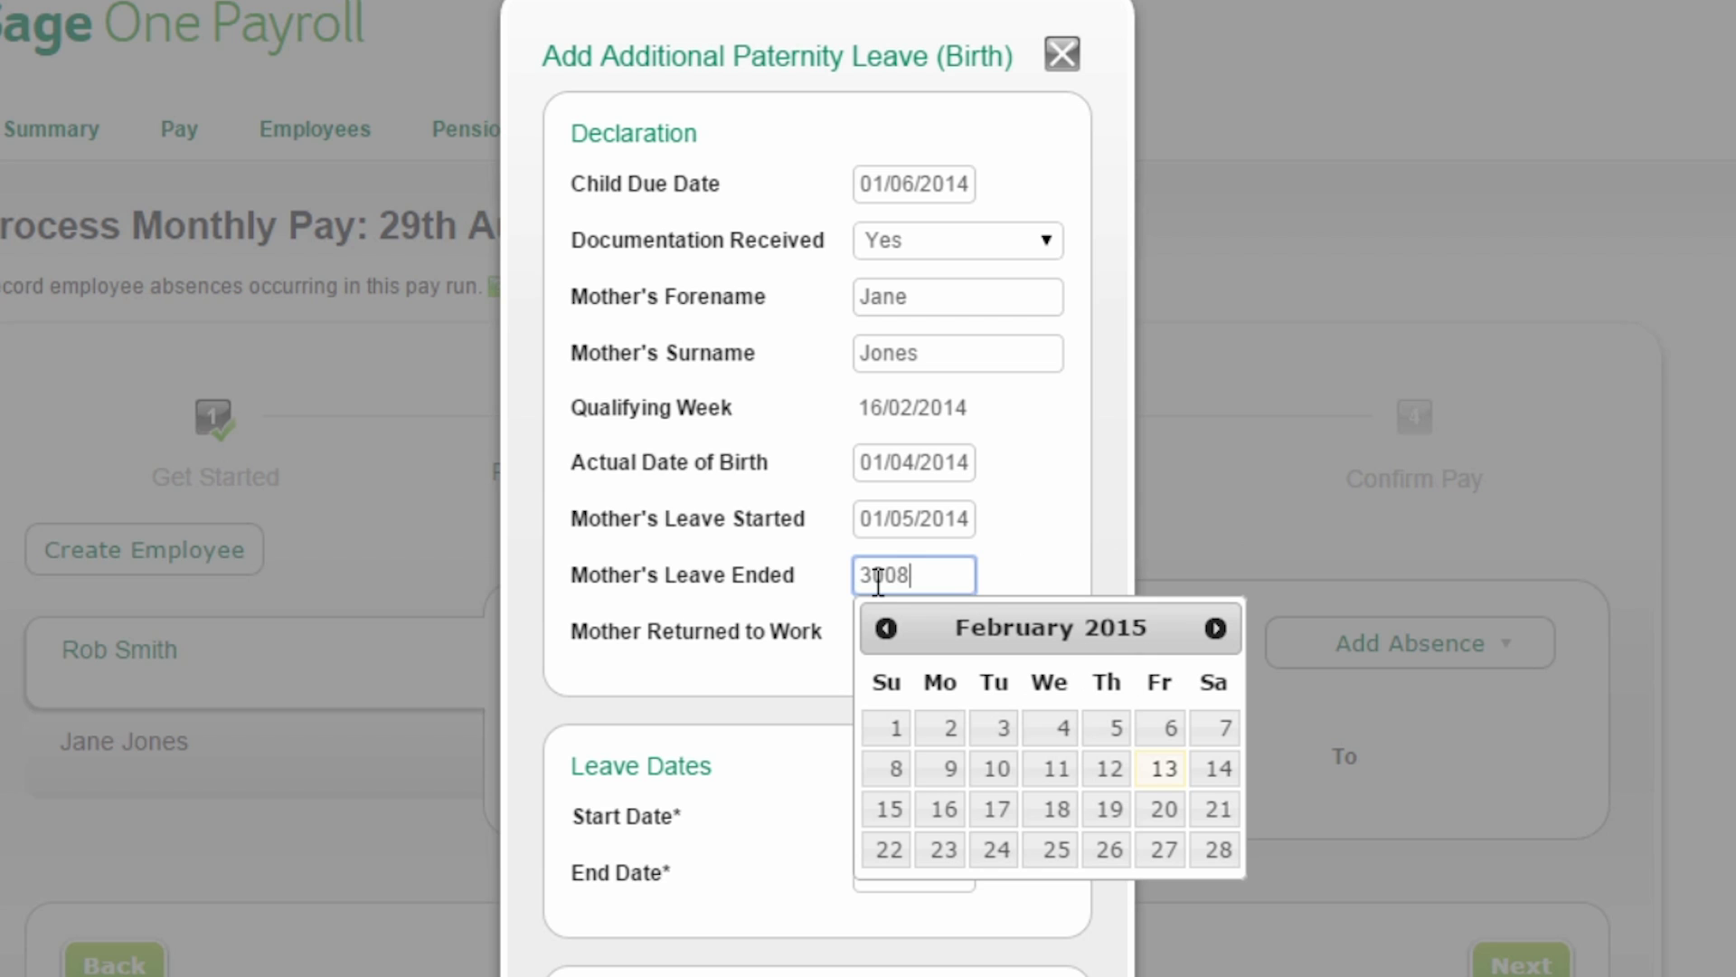
text(2014)
click(1019, 553)
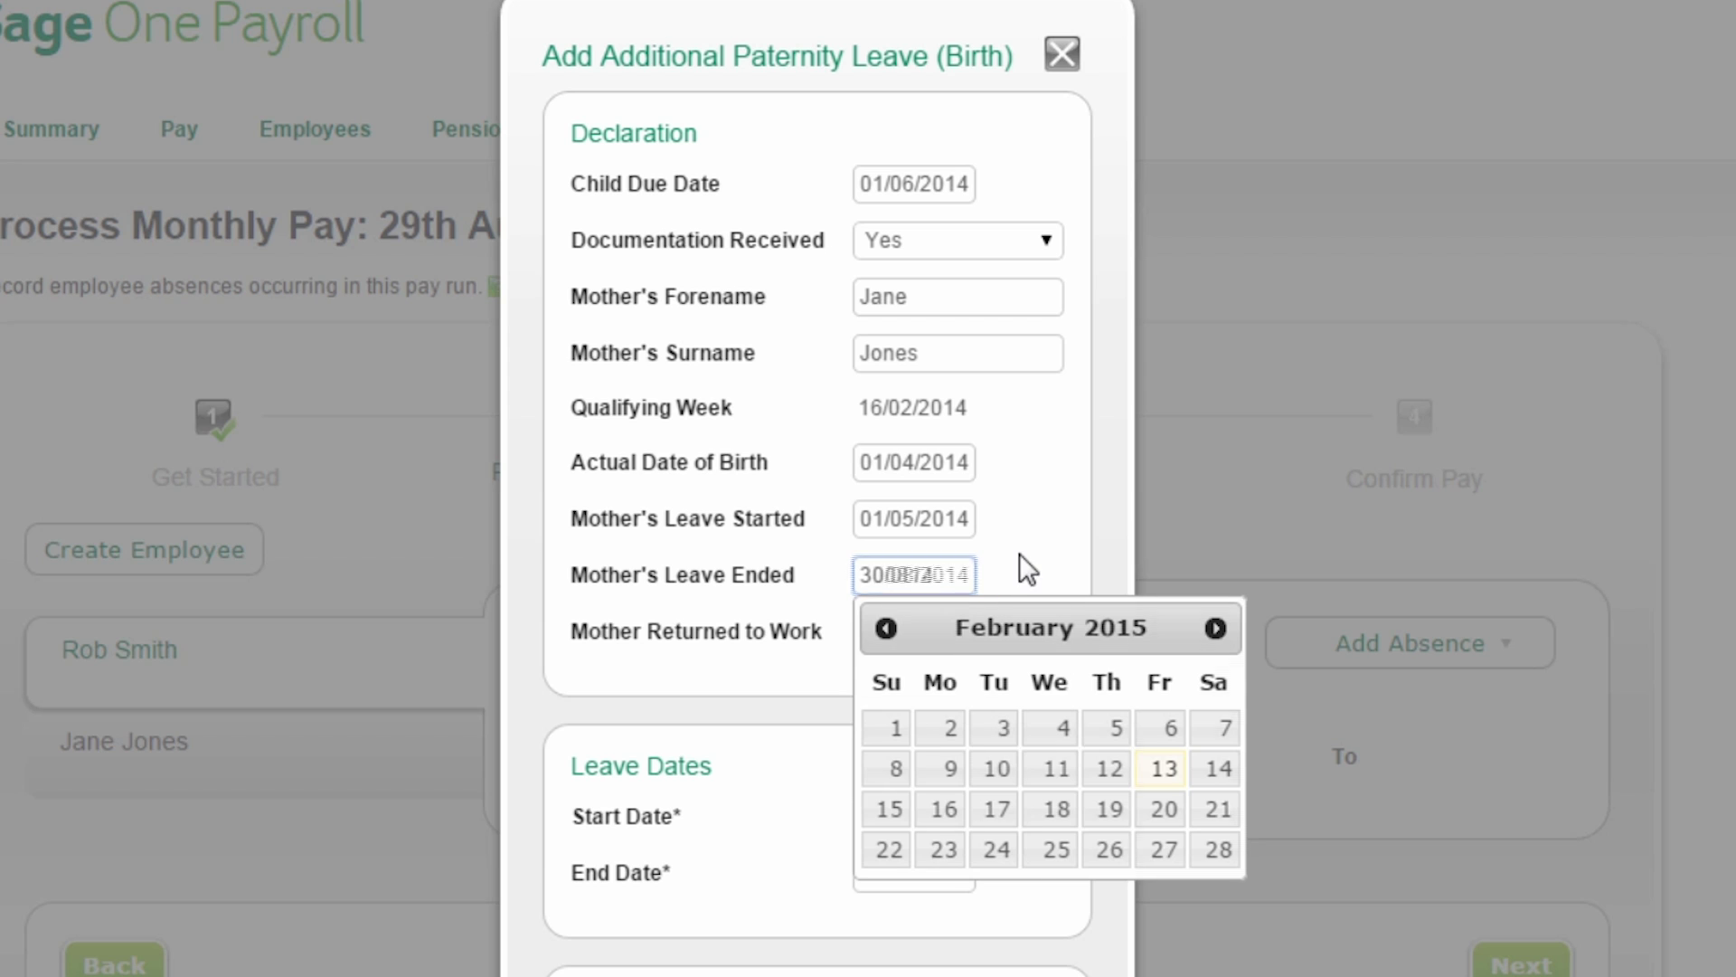
Set the date the mother returned to work to 01/08/2014.
click(916, 638)
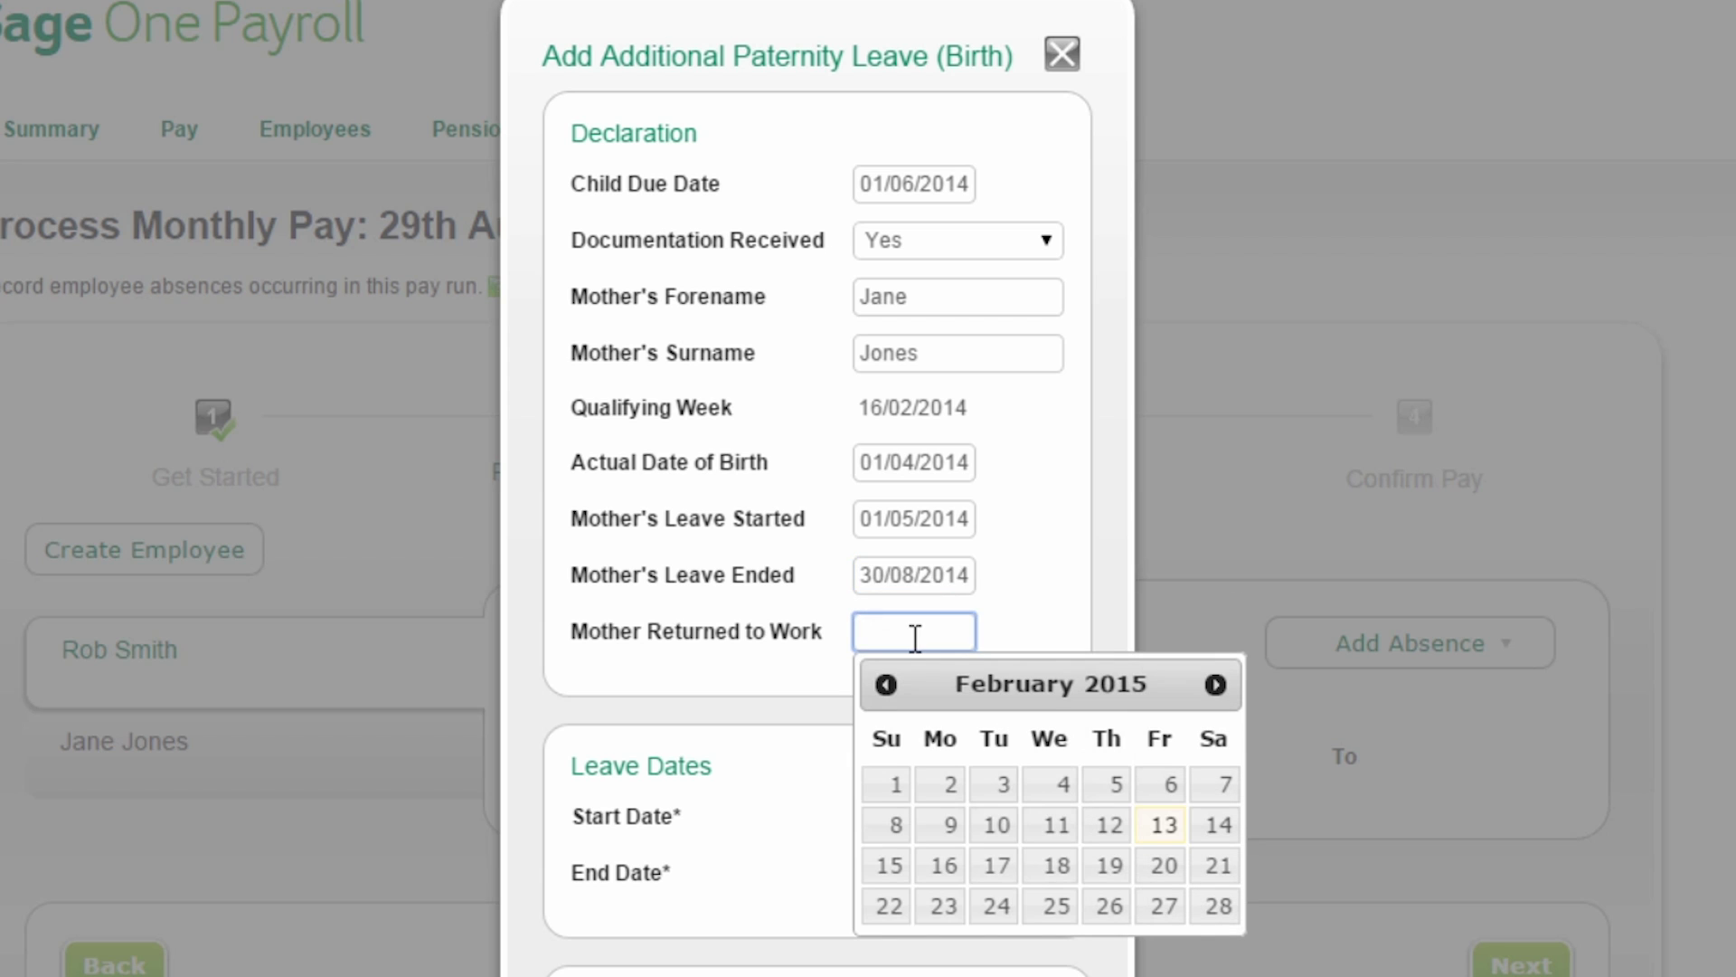
text(010814)
click(1027, 590)
Set the employee's leave dates from 18/08/2014 to 31/08/2014 and save the absence.
scroll(1027, 561, down, 5)
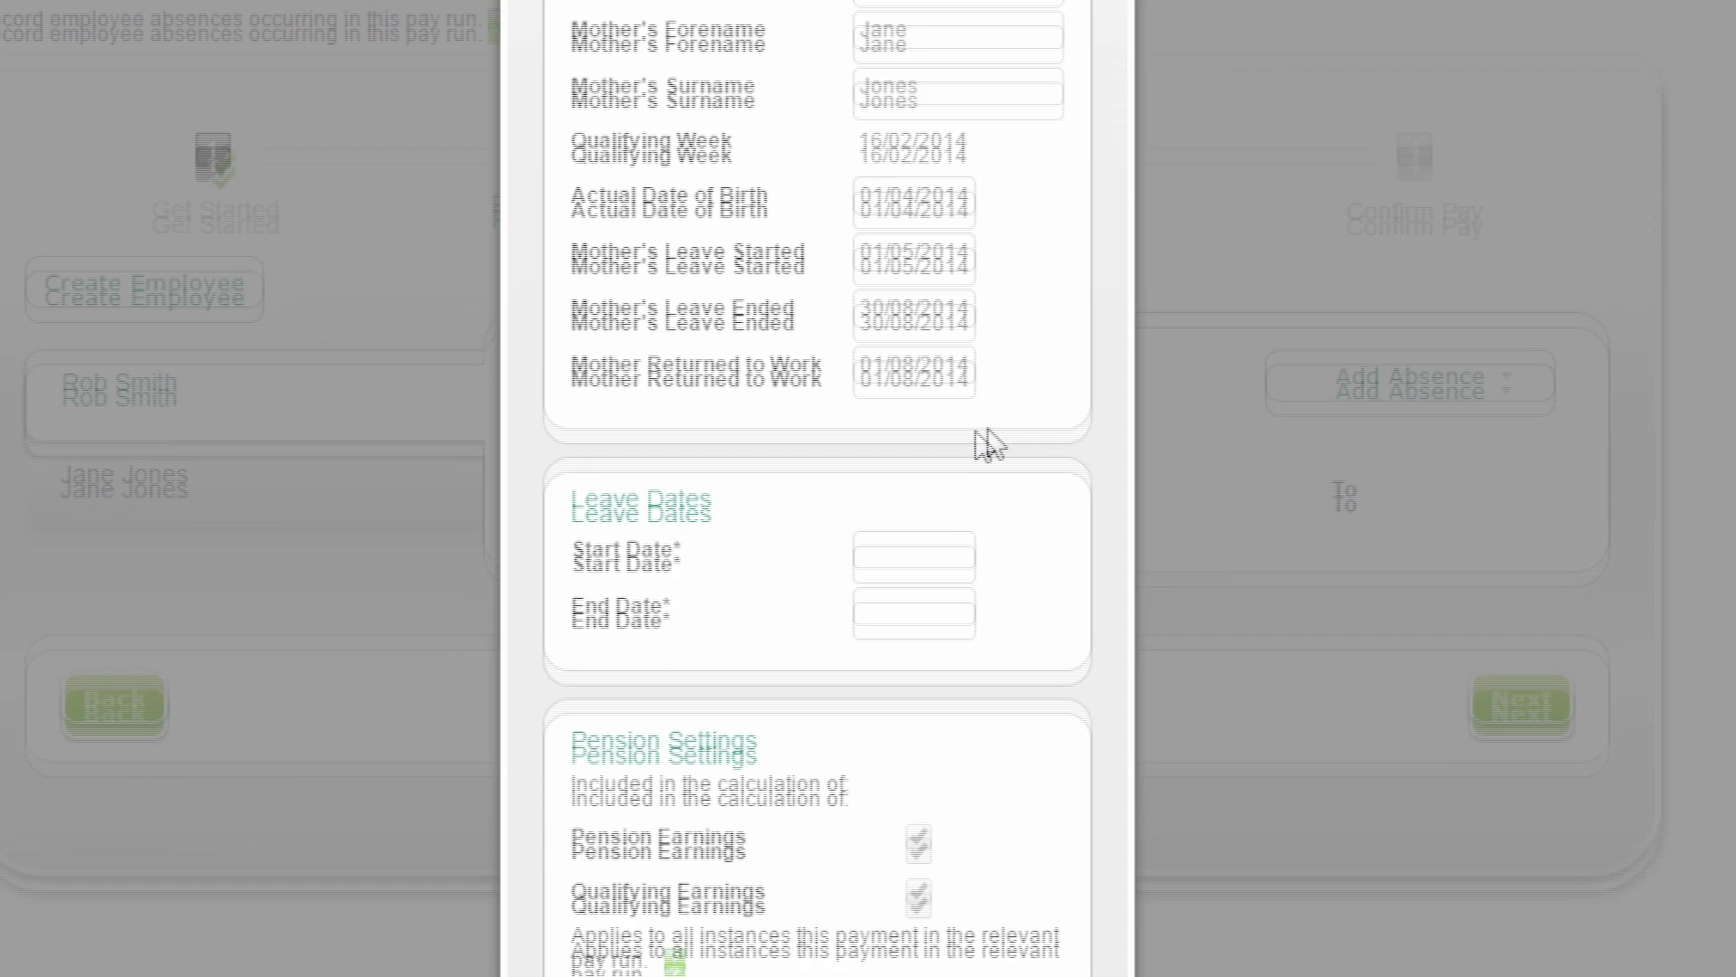
click(903, 366)
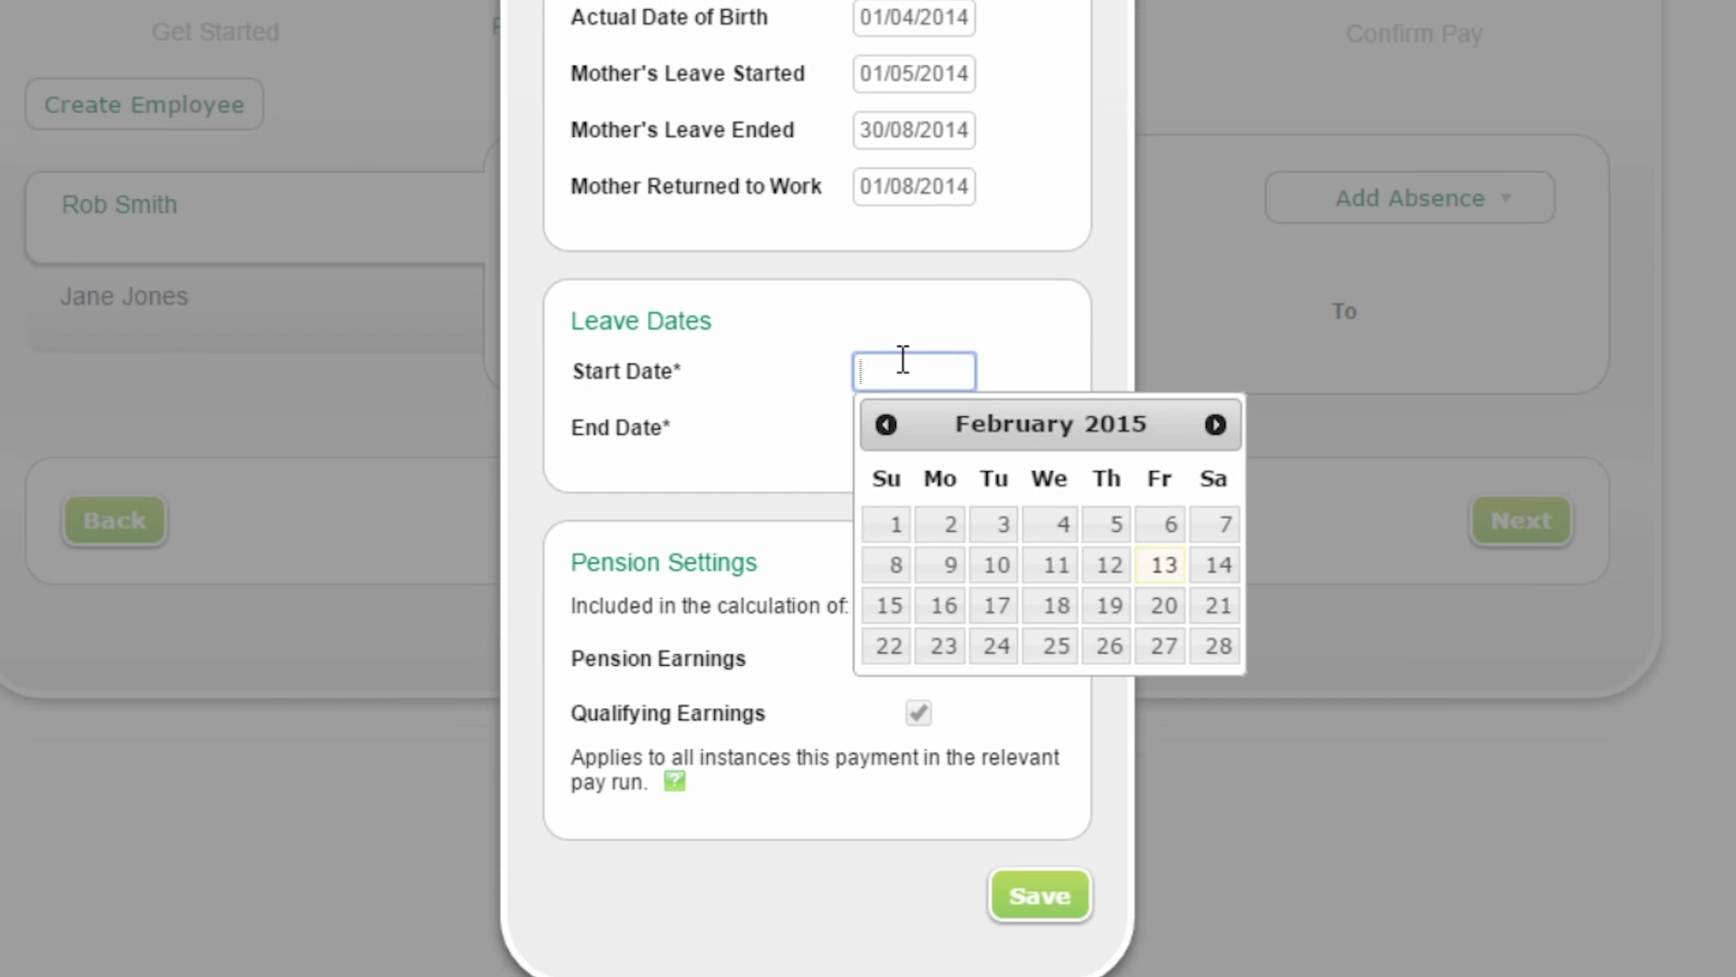
text(18/08/2014)
click(1017, 338)
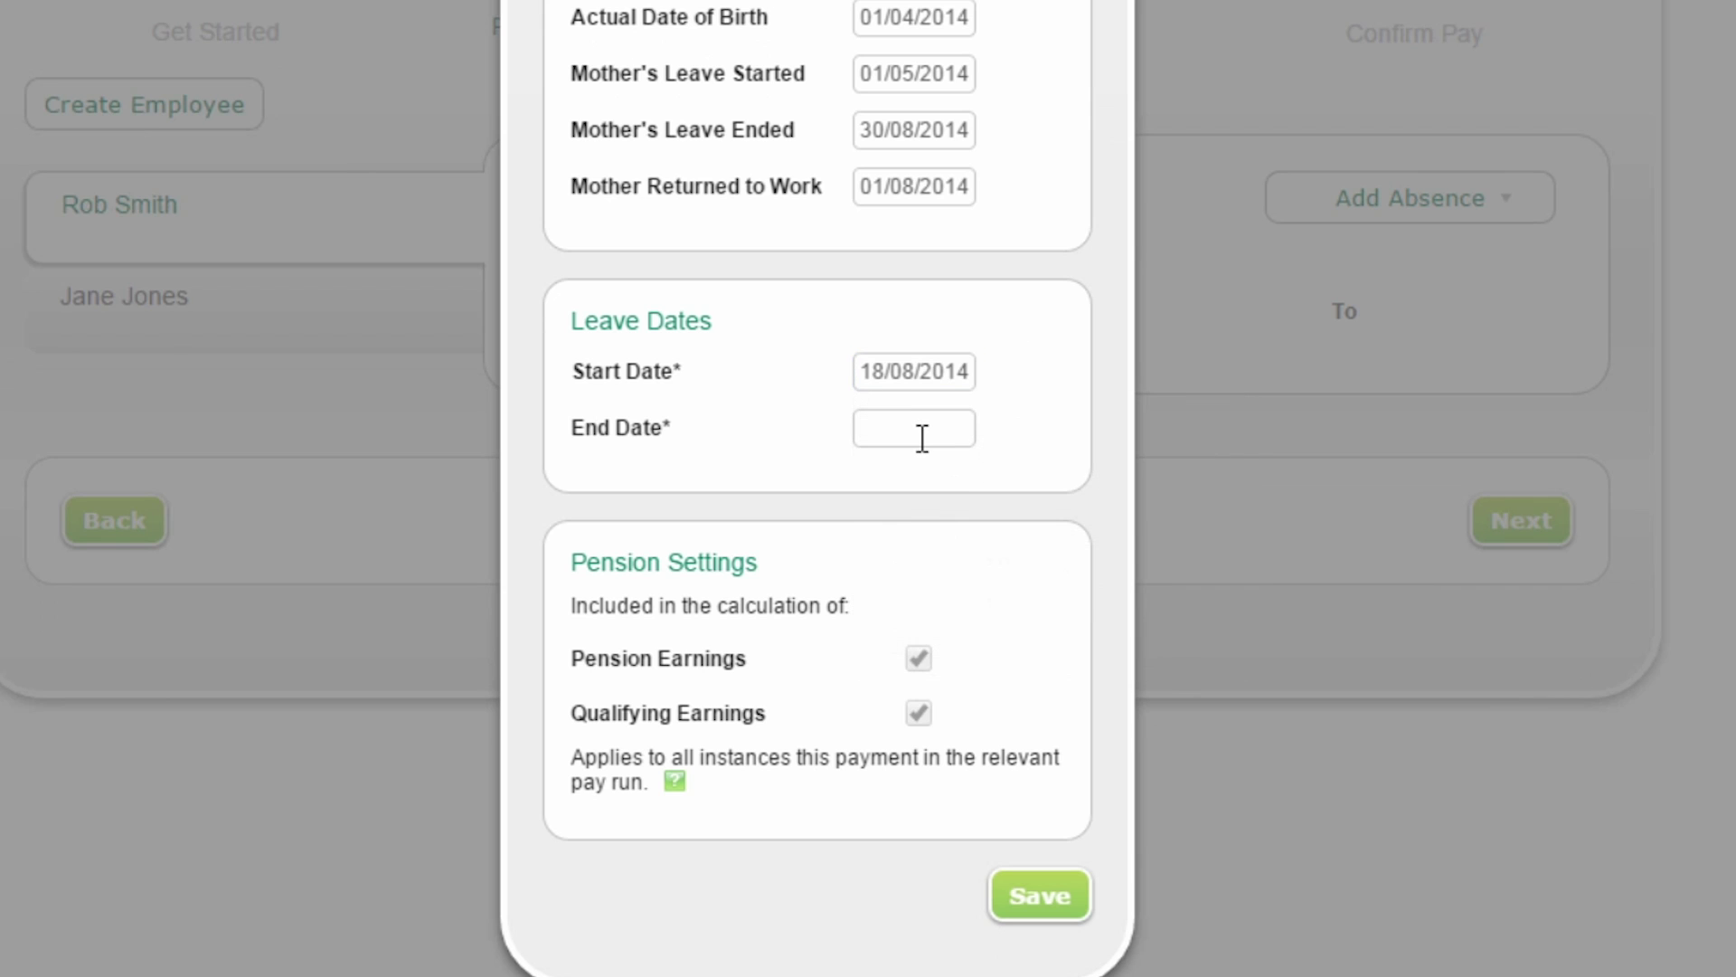
click(922, 438)
text(31082014)
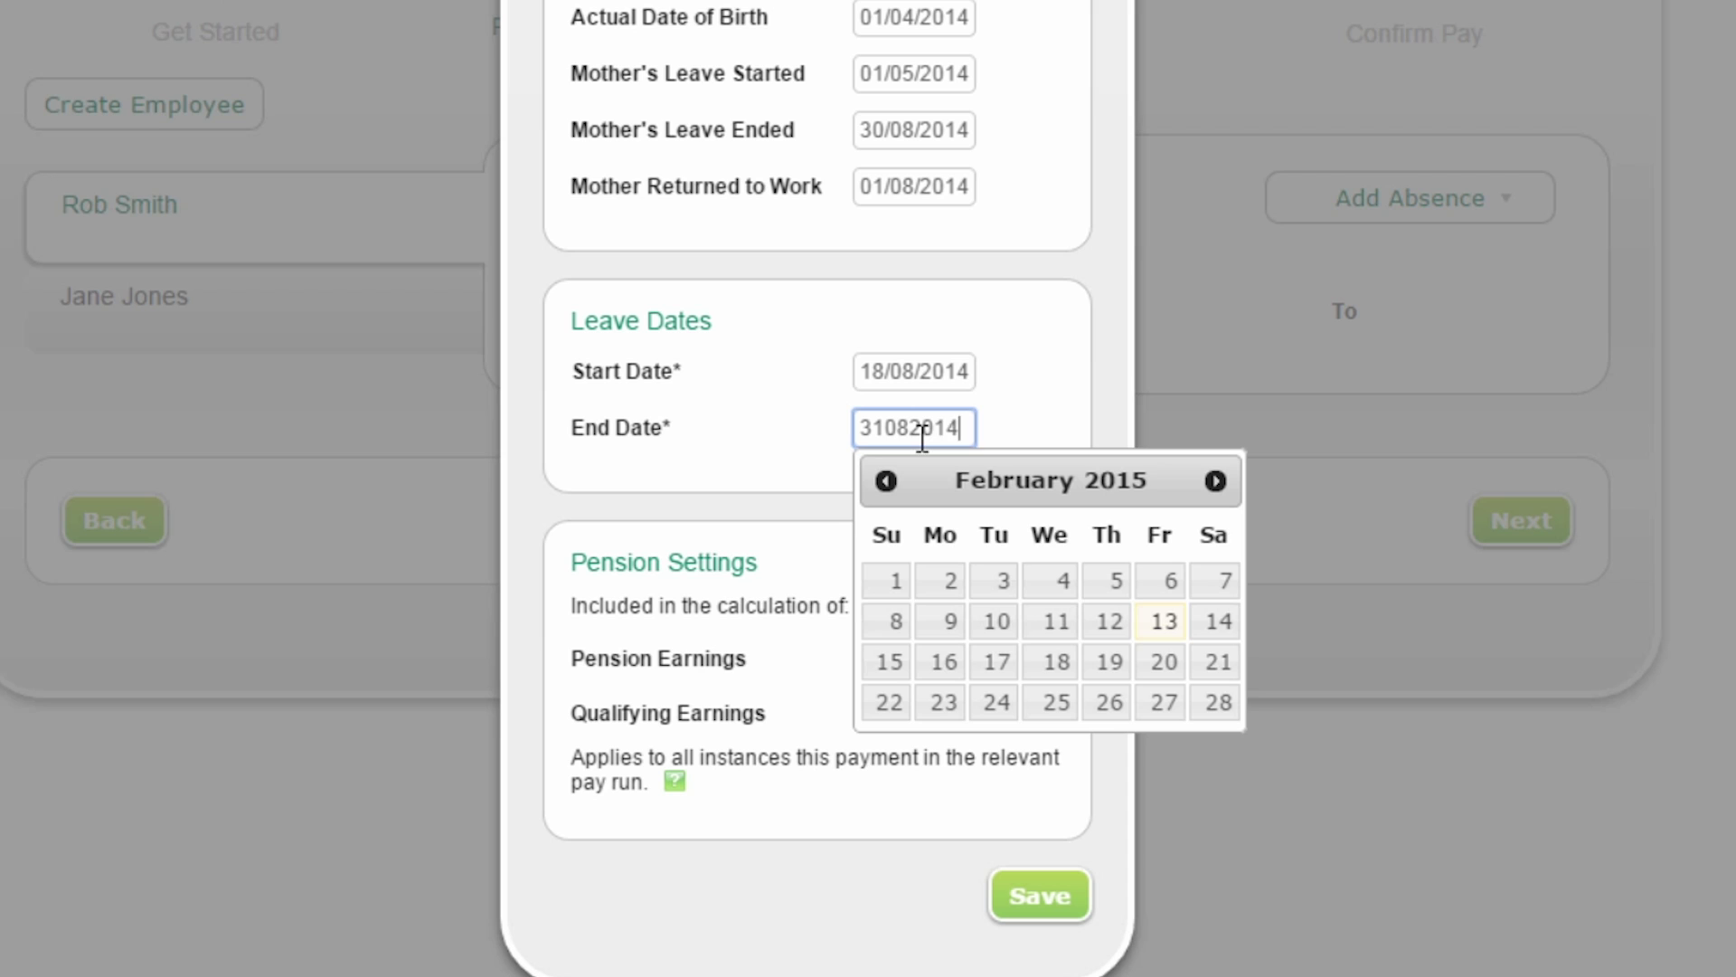
click(1078, 377)
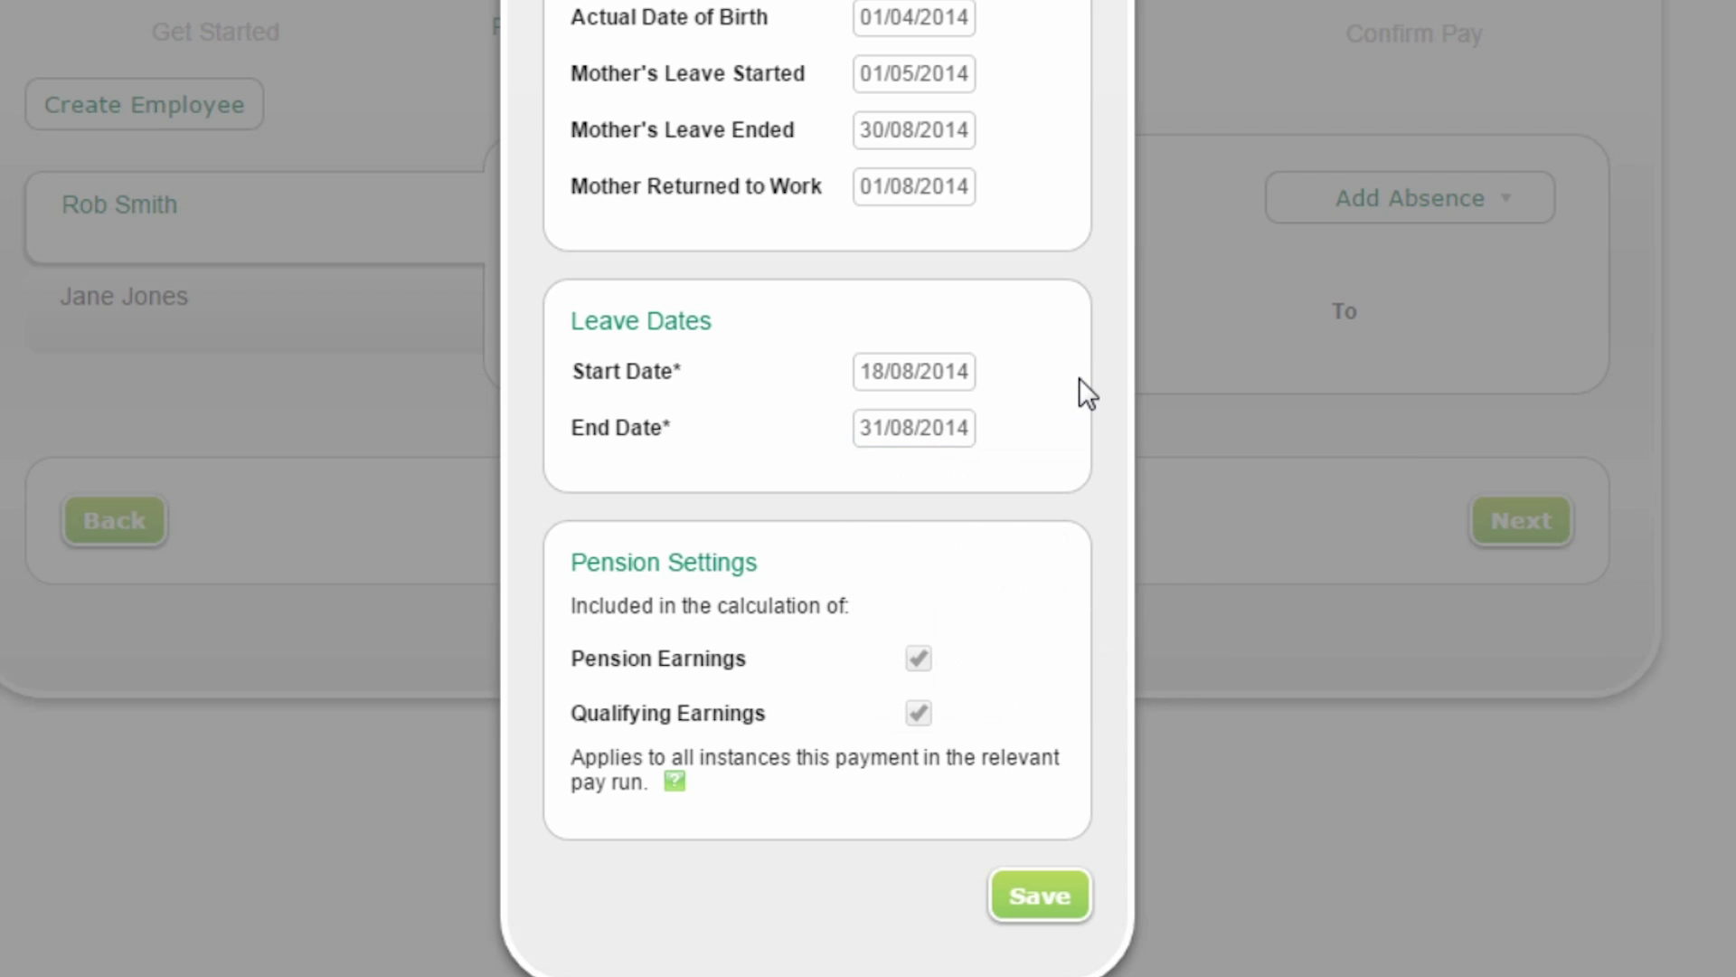
click(1042, 897)
Manually set the AWE value to 200, save the absence and continue the pay run to Edit Pay.
scroll(1049, 885, down, 2)
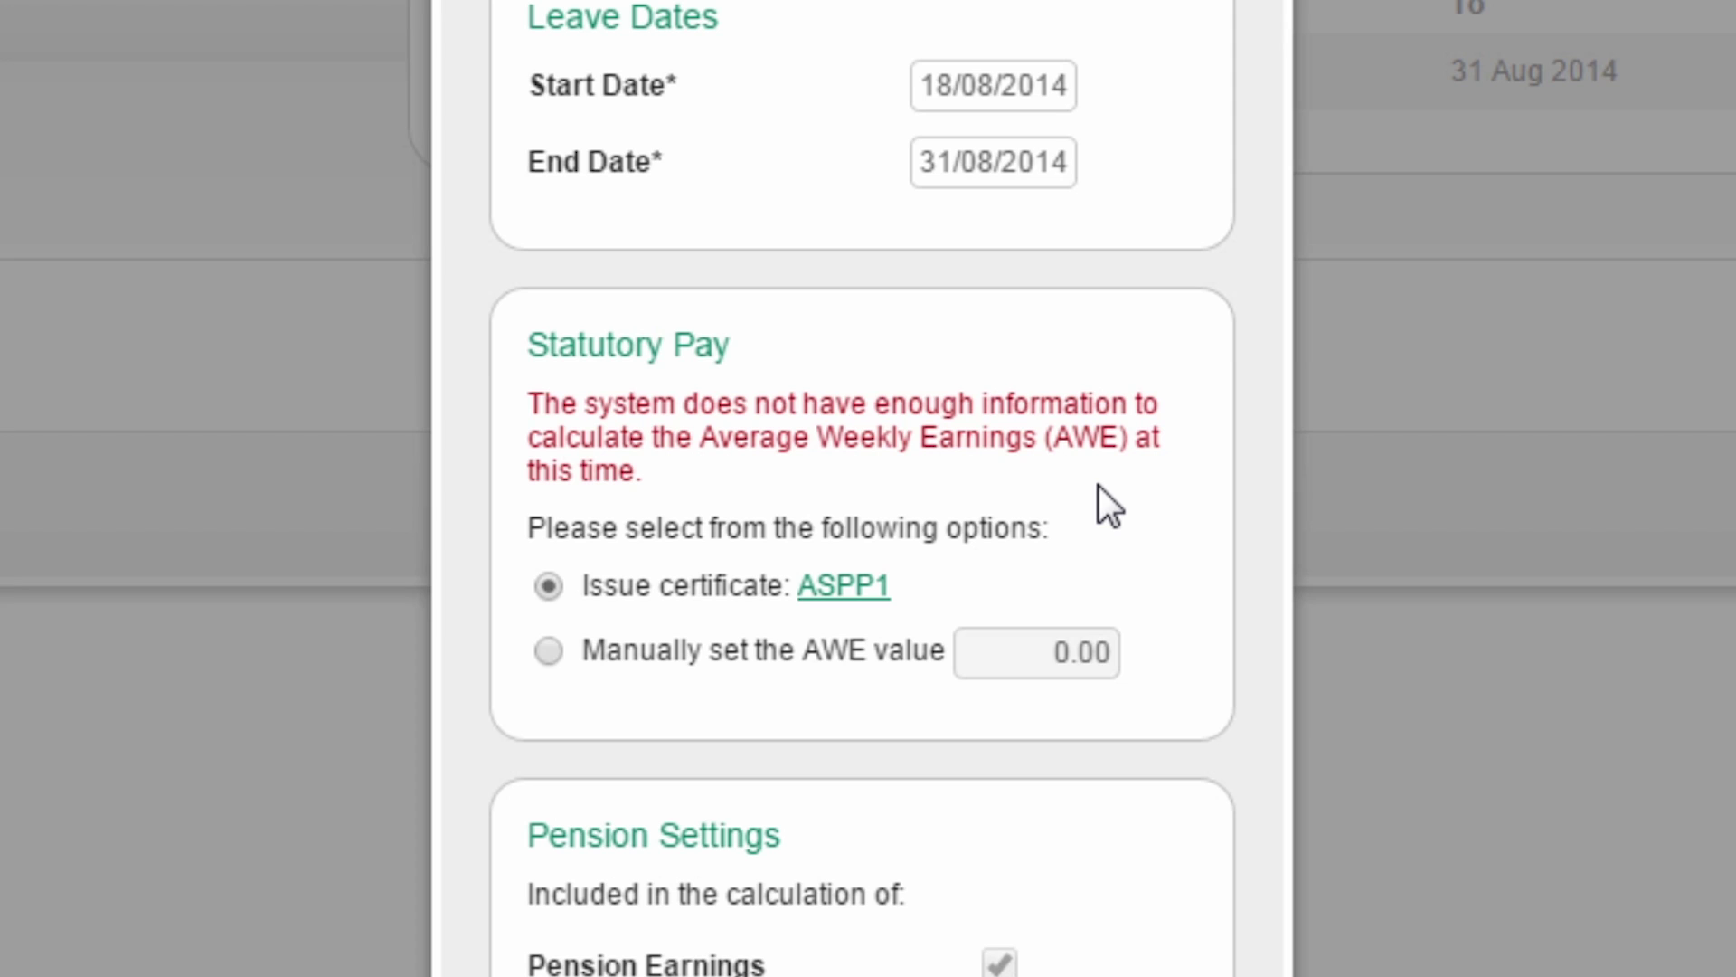
click(540, 648)
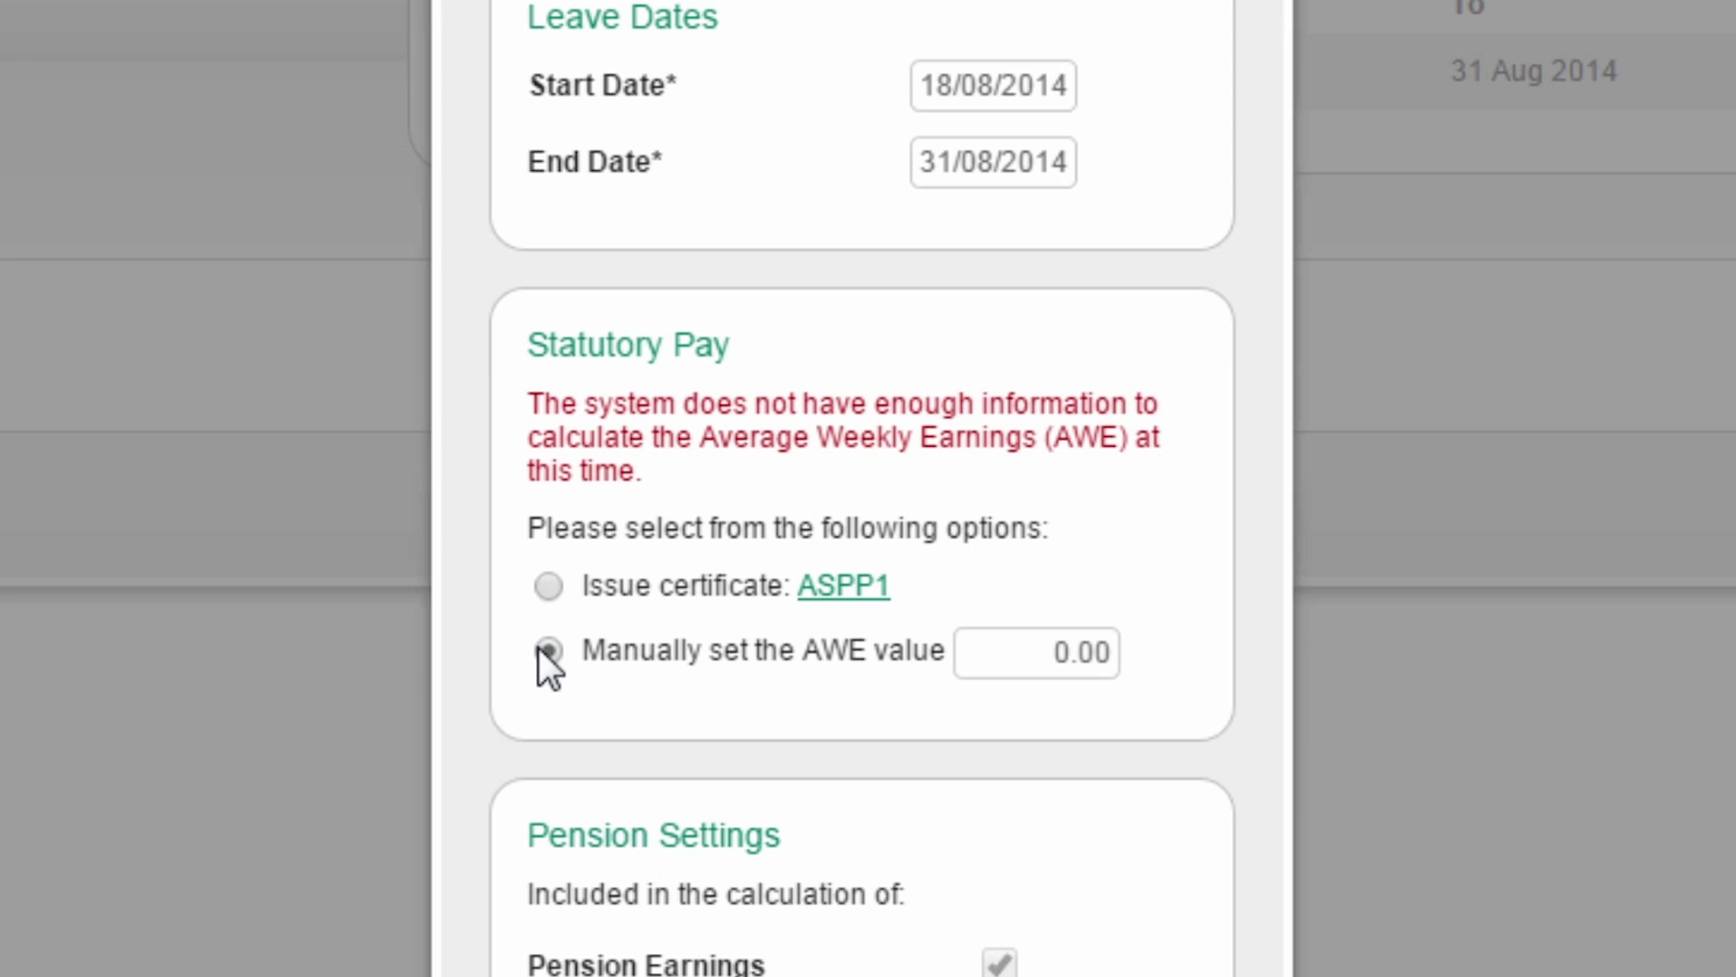
click(1022, 646)
text(200)
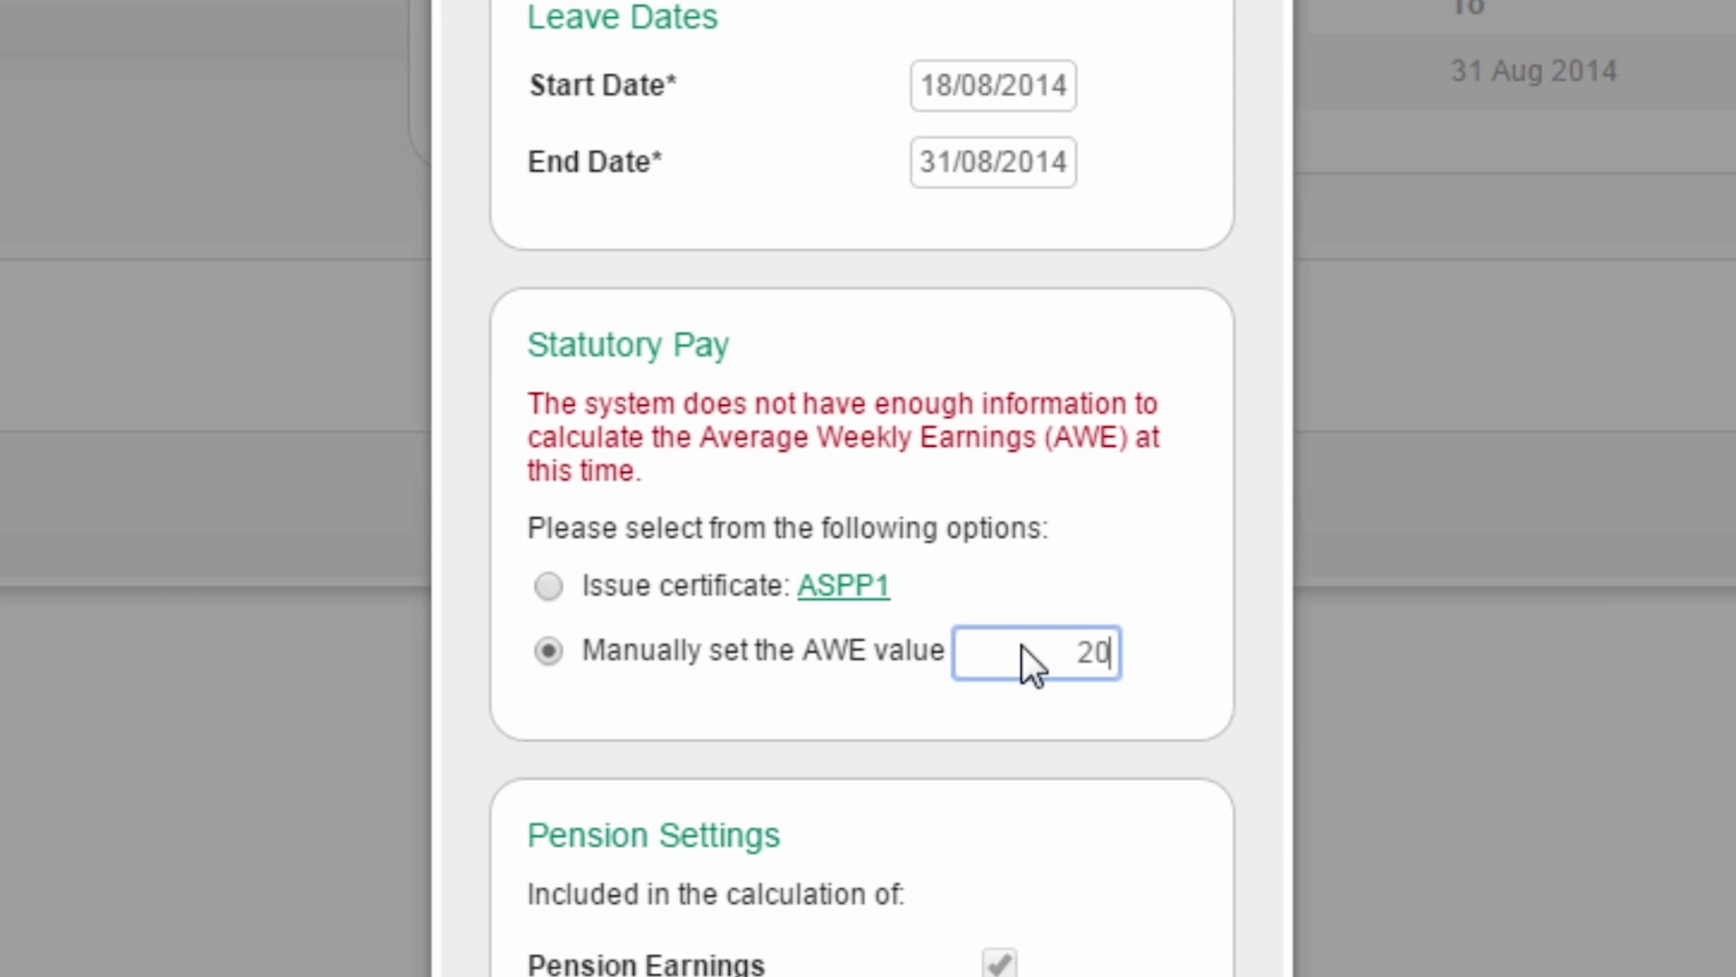
click(1201, 644)
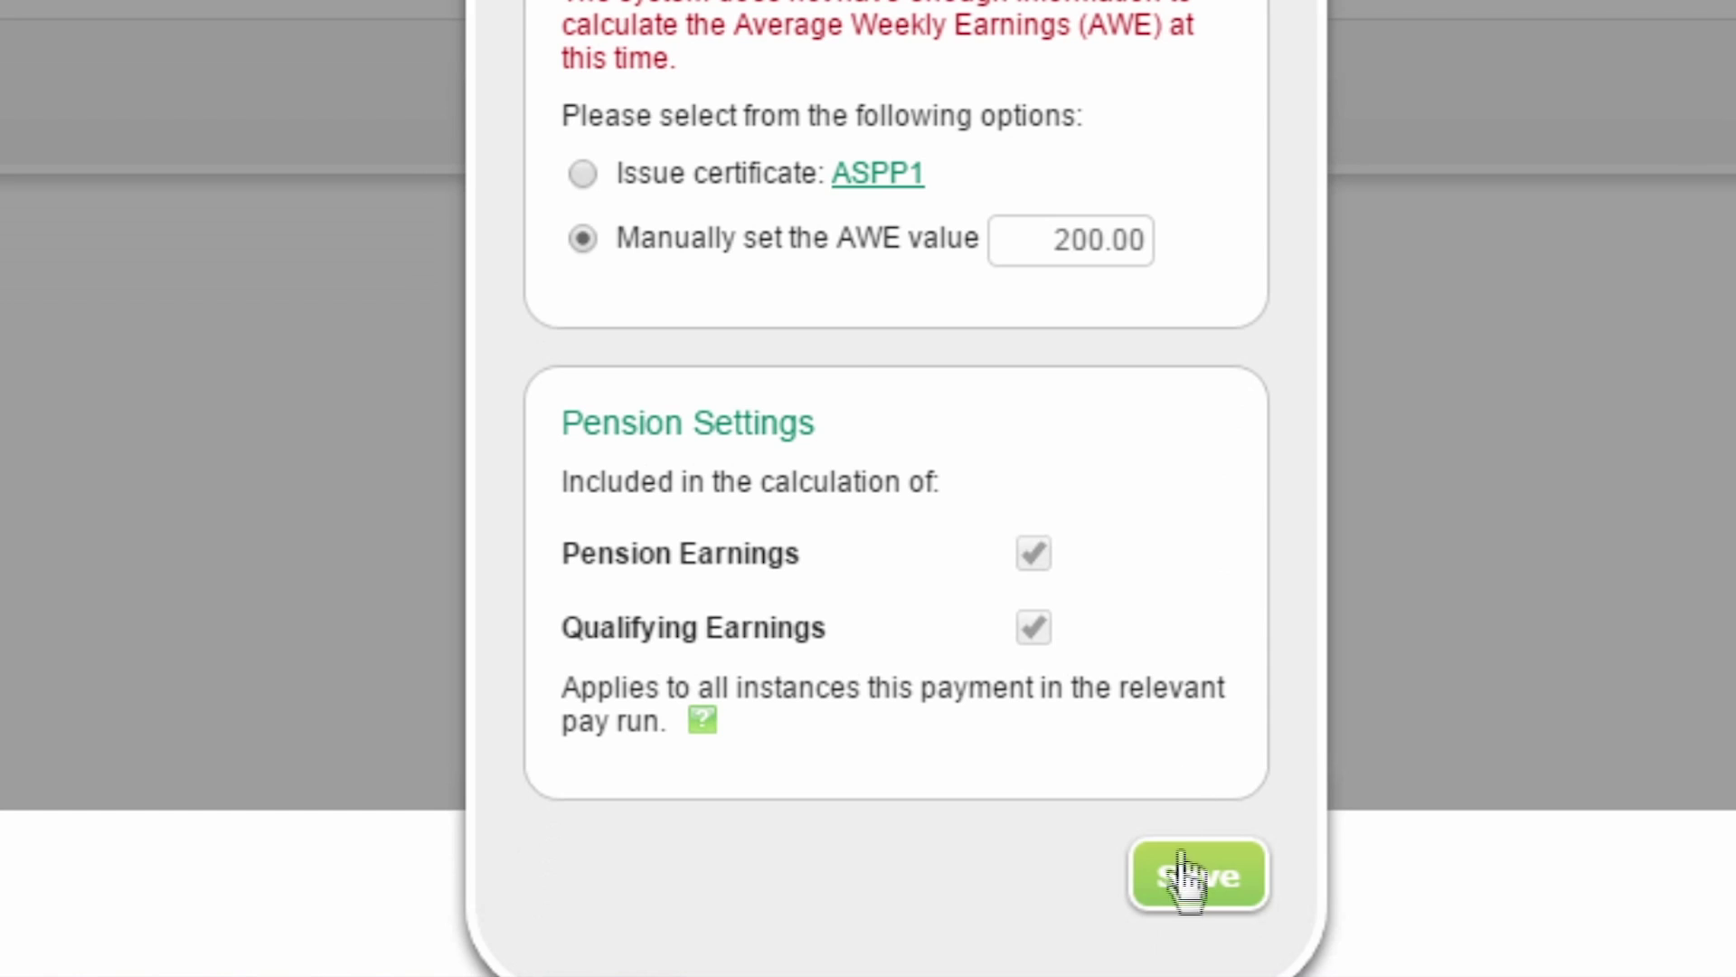
click(1184, 875)
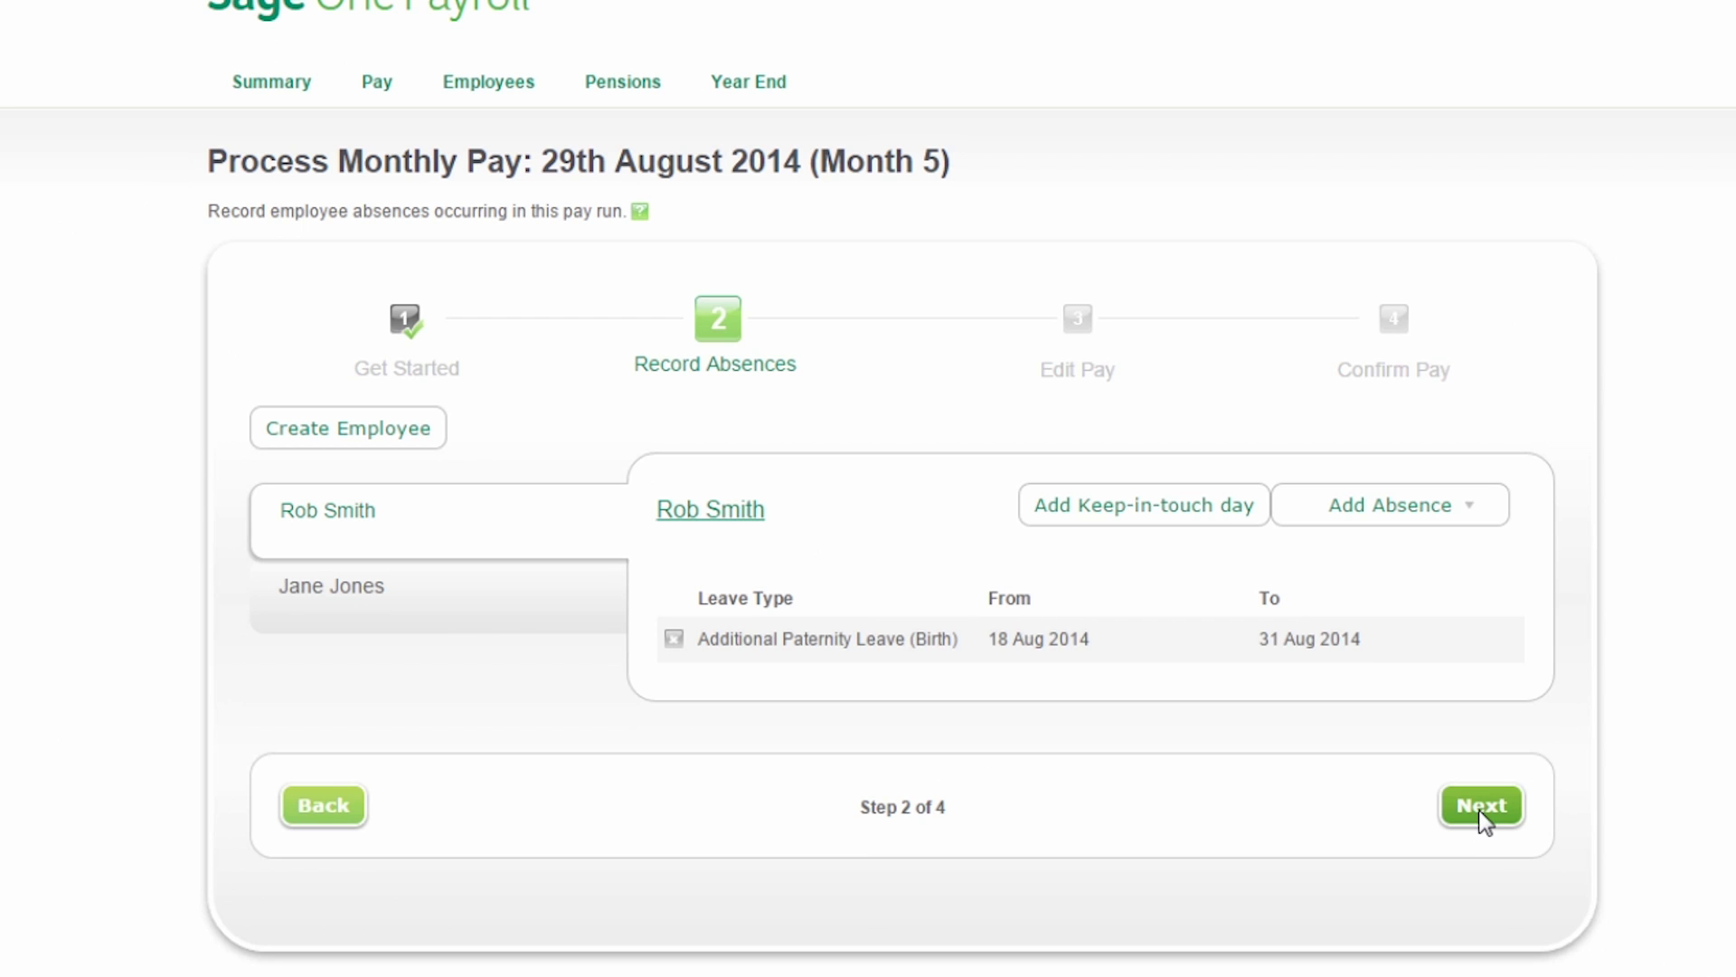
click(1481, 807)
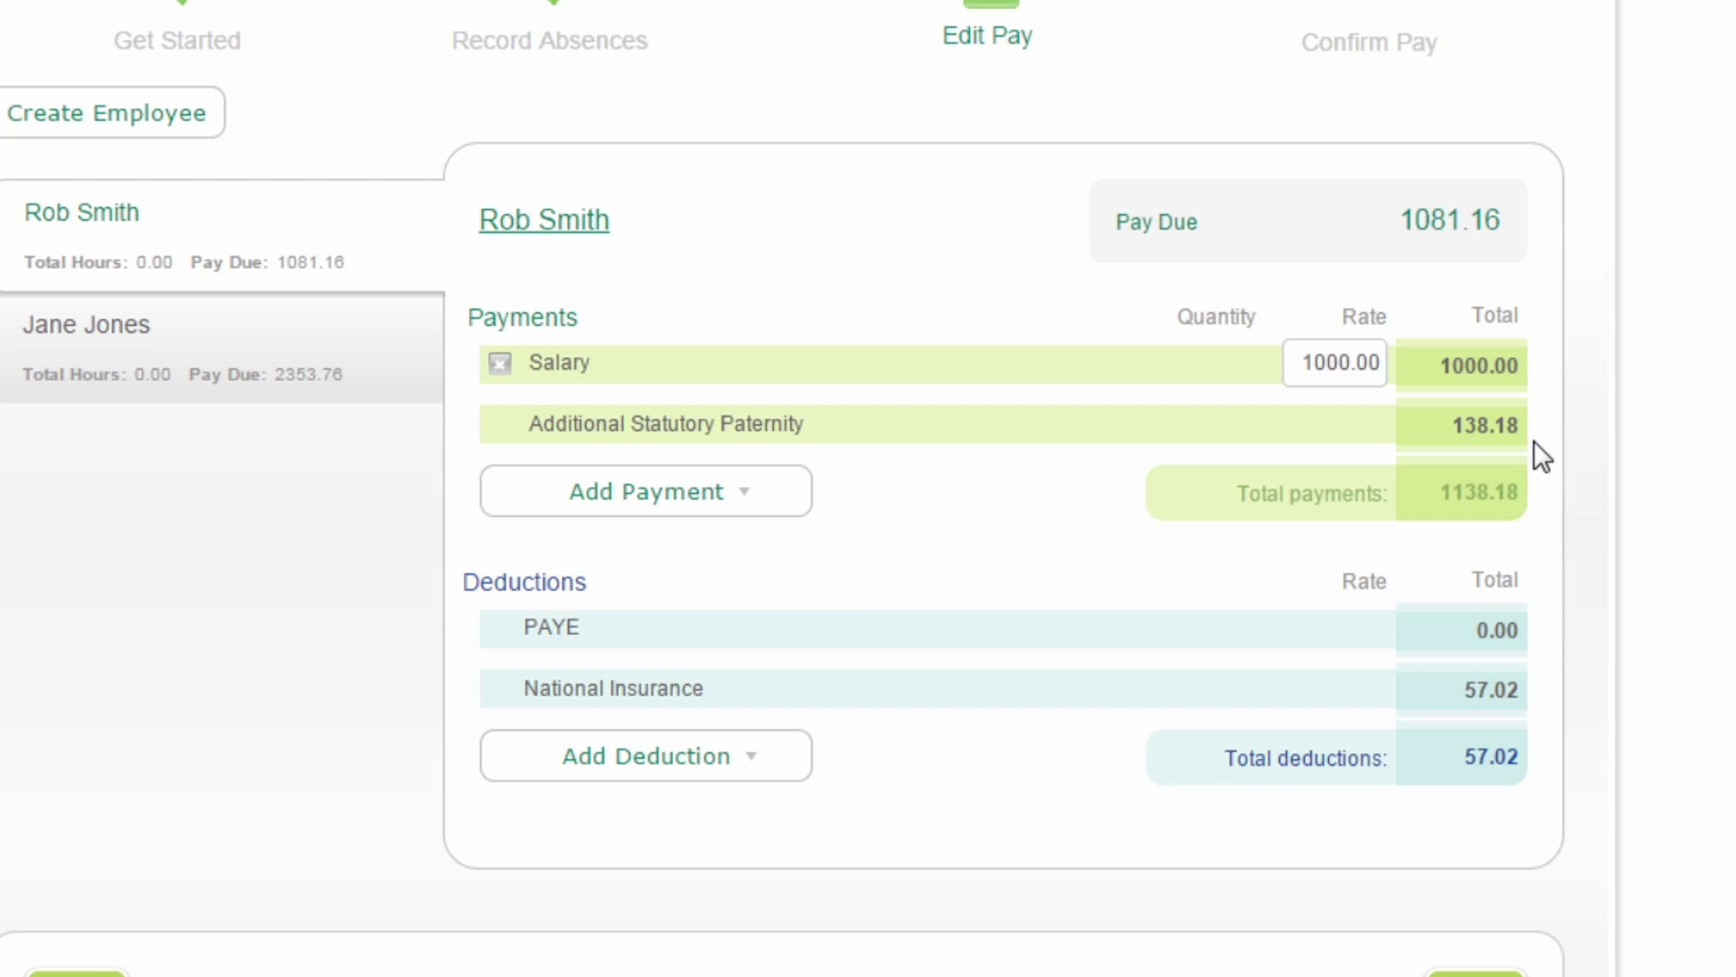
Set the salary rate of the employee on paternity leave to 880.
click(1321, 354)
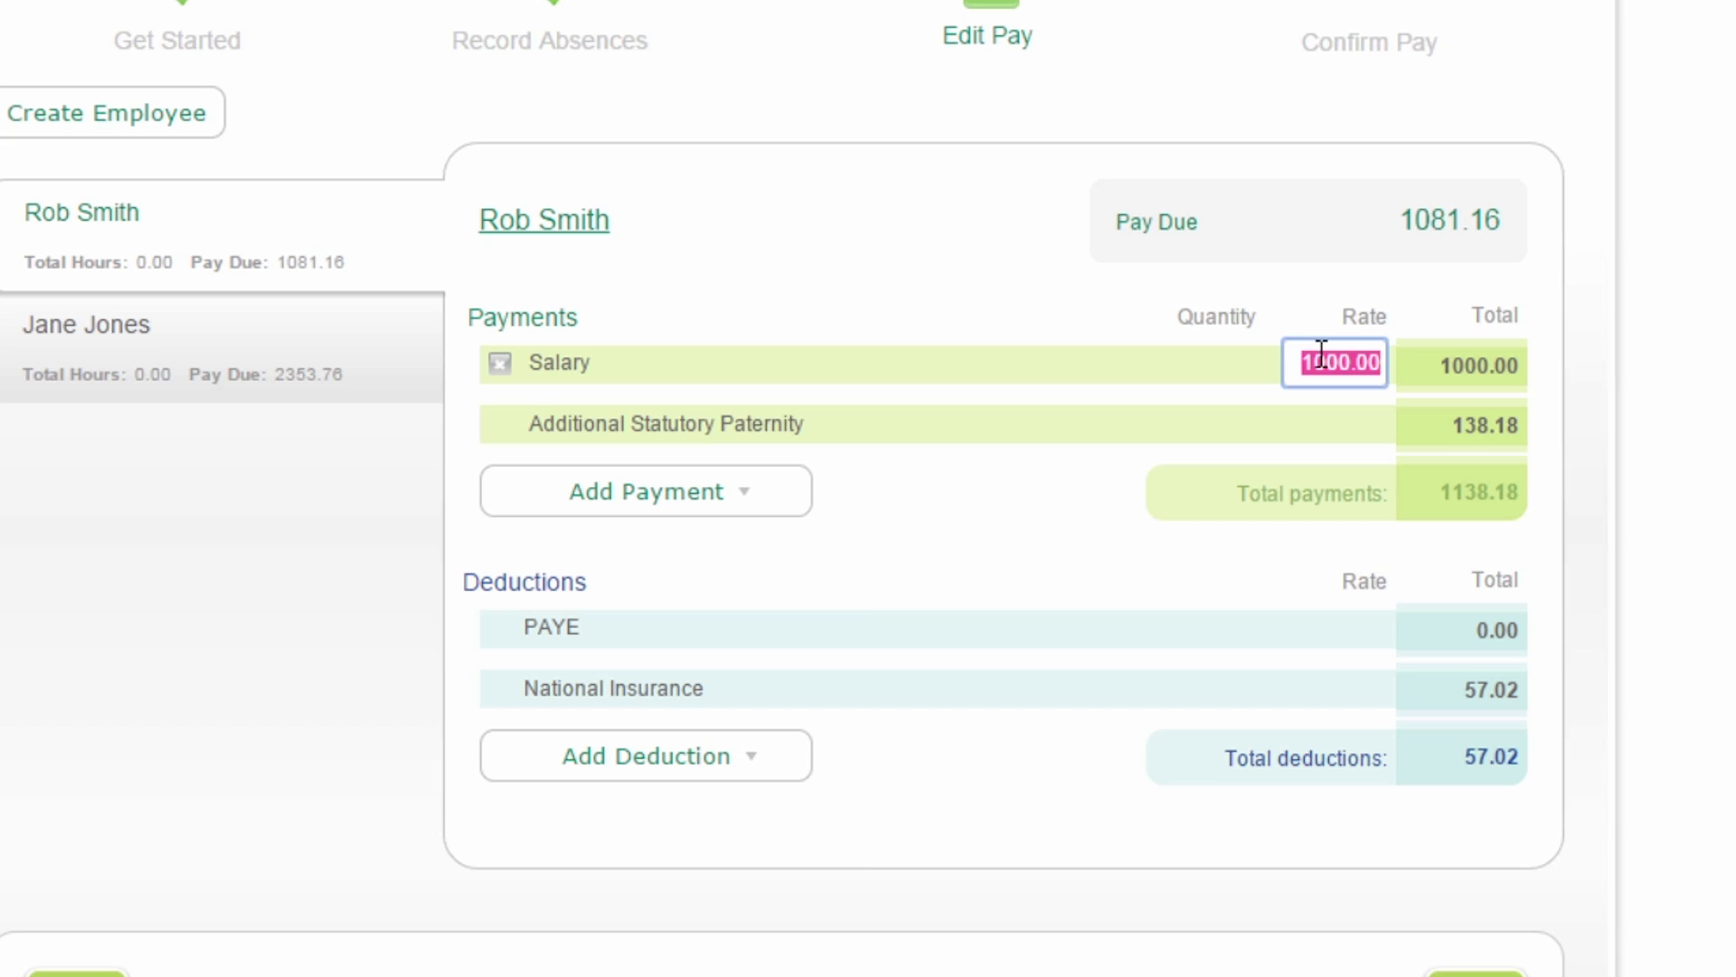
text(880)
click(1311, 323)
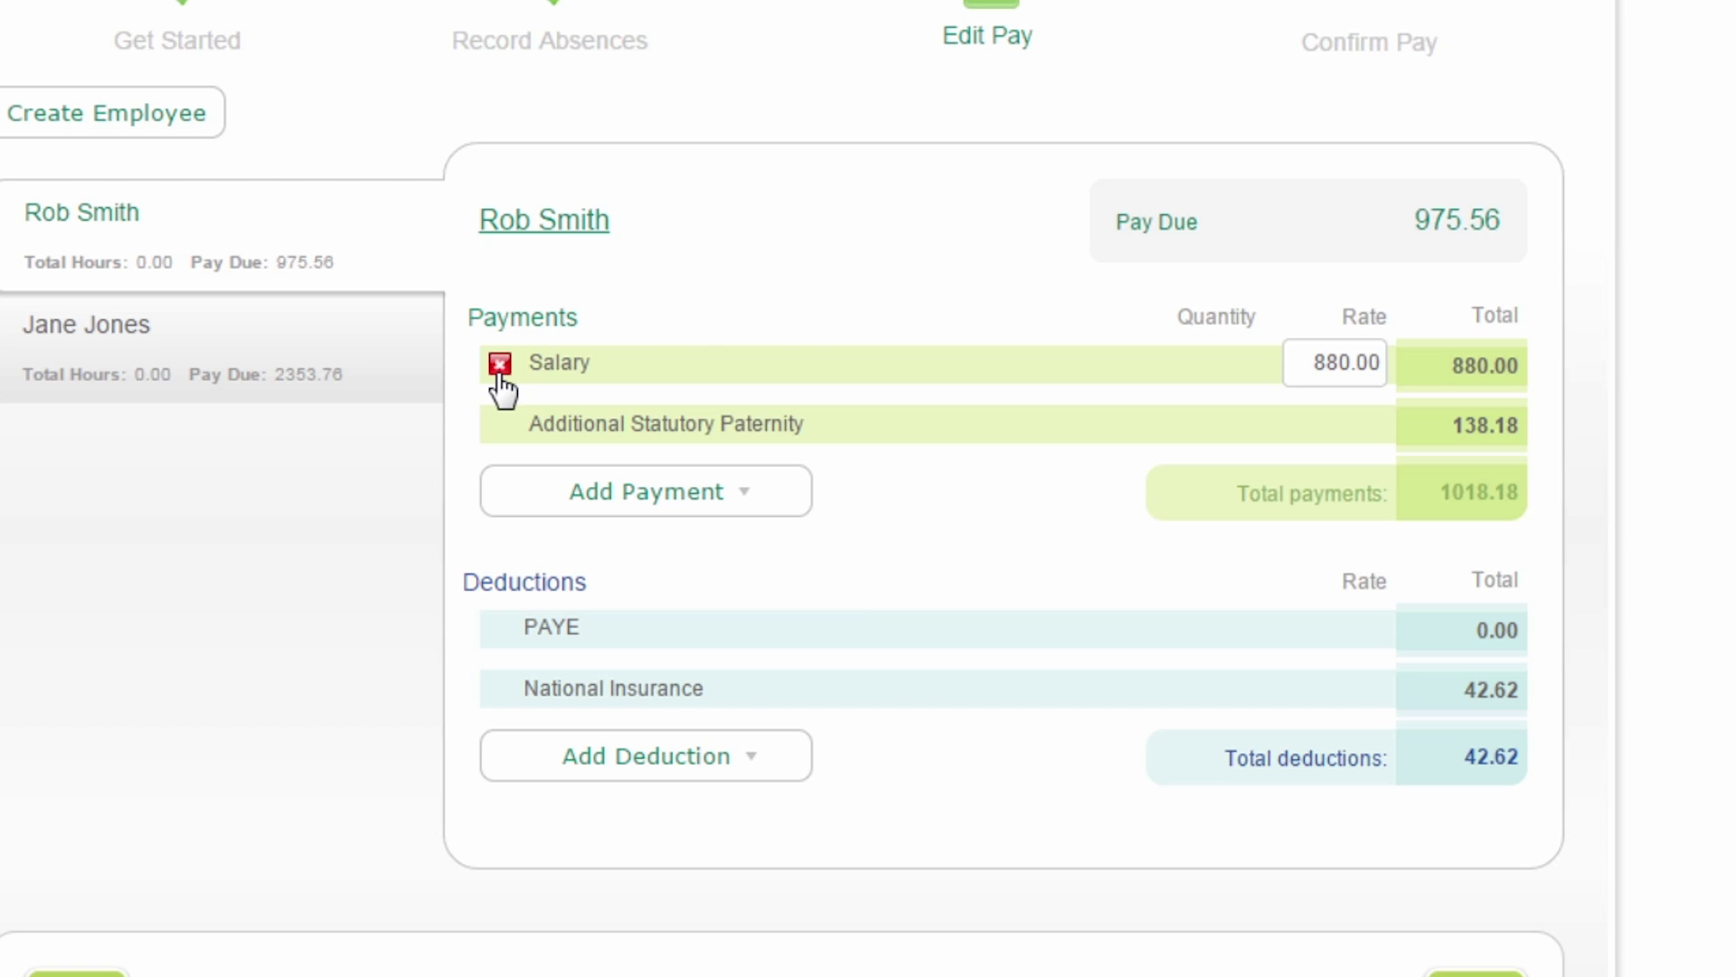
Set the salary rate of the employee on paternity leave to 0 and complete the monthly pay run.
click(1309, 358)
text(0)
click(1288, 288)
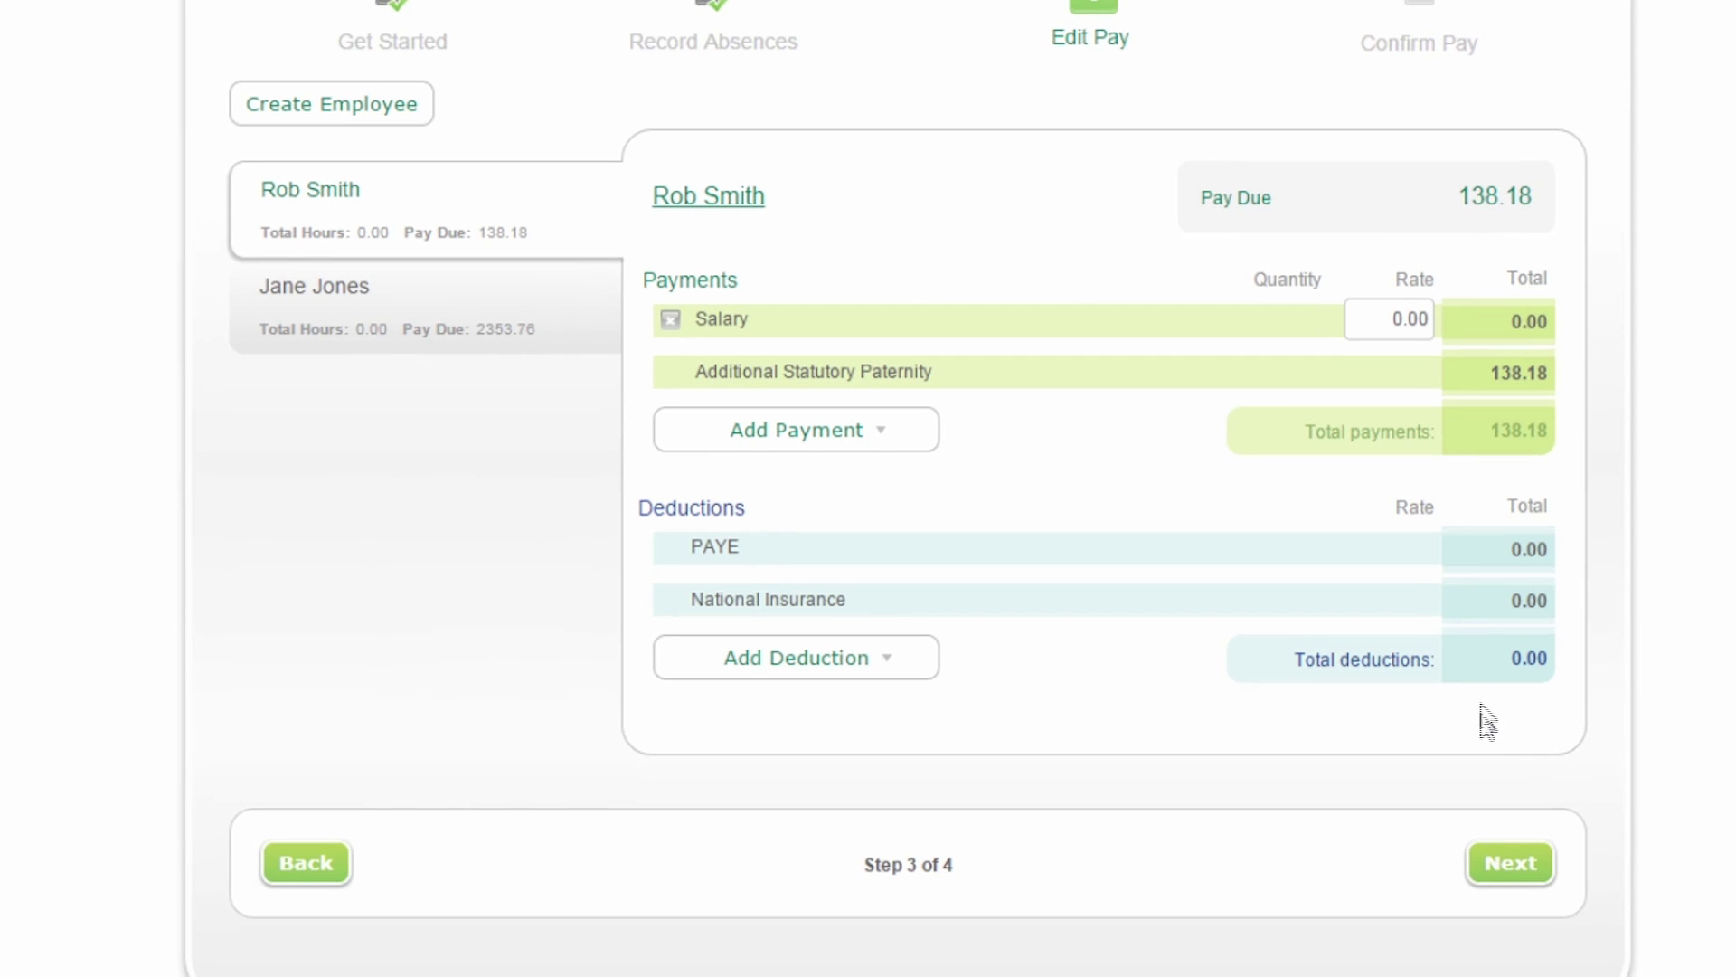
click(1512, 861)
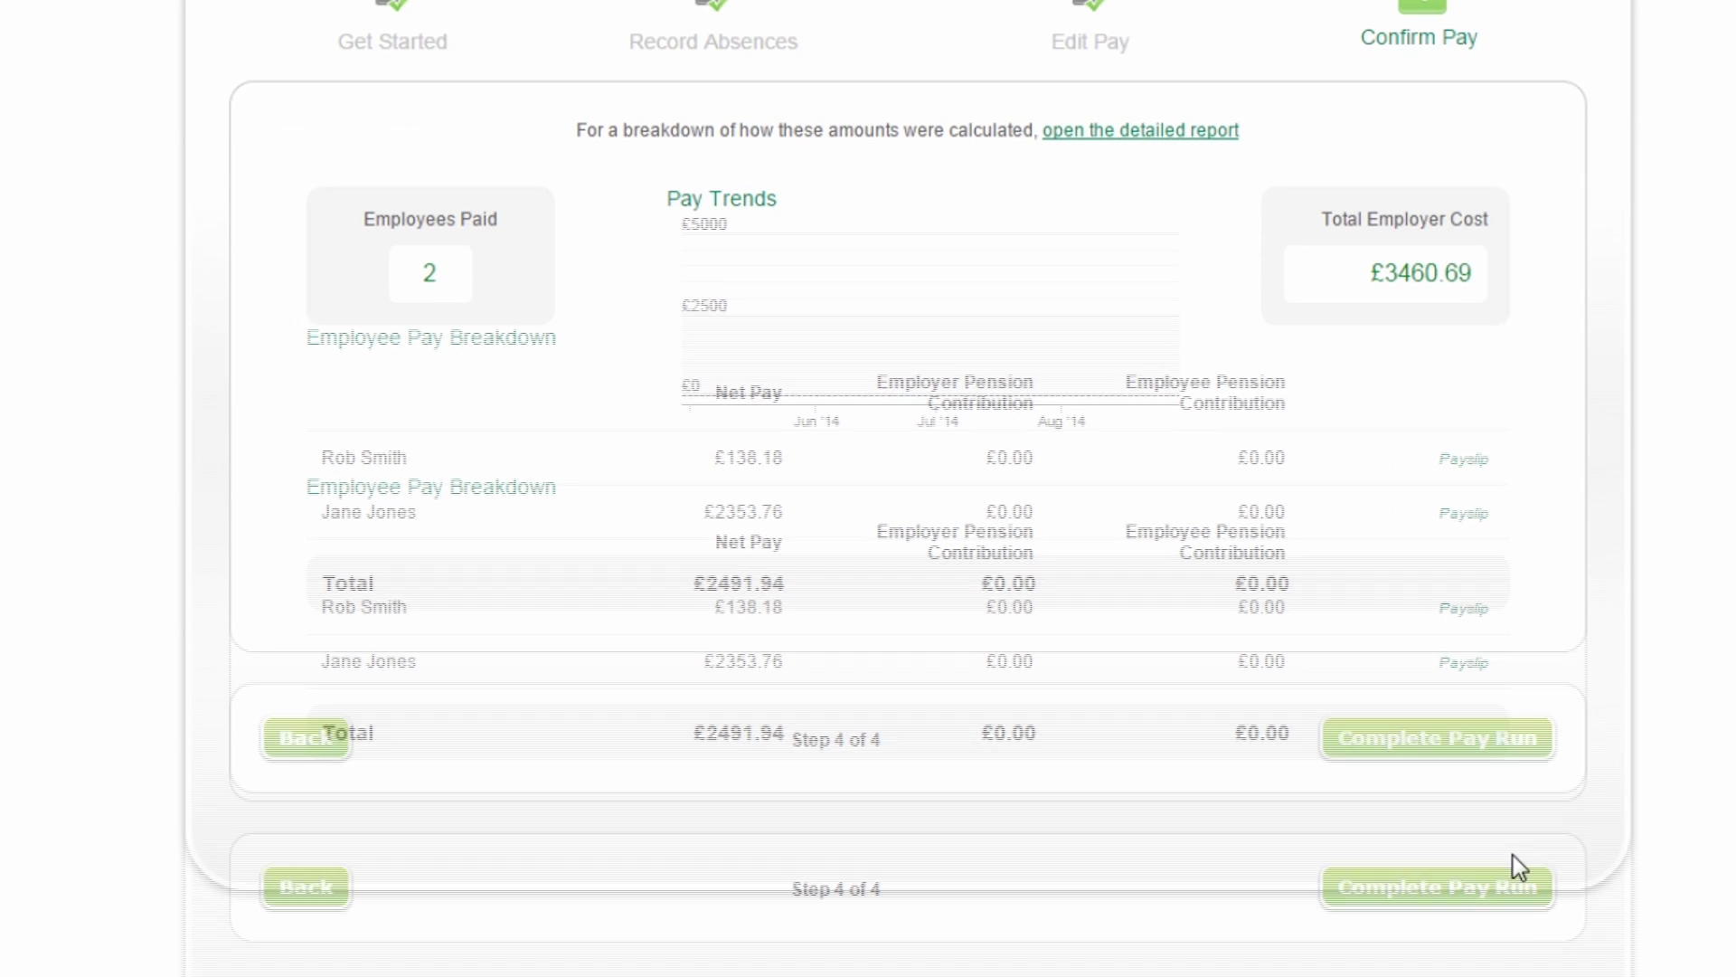
click(1439, 889)
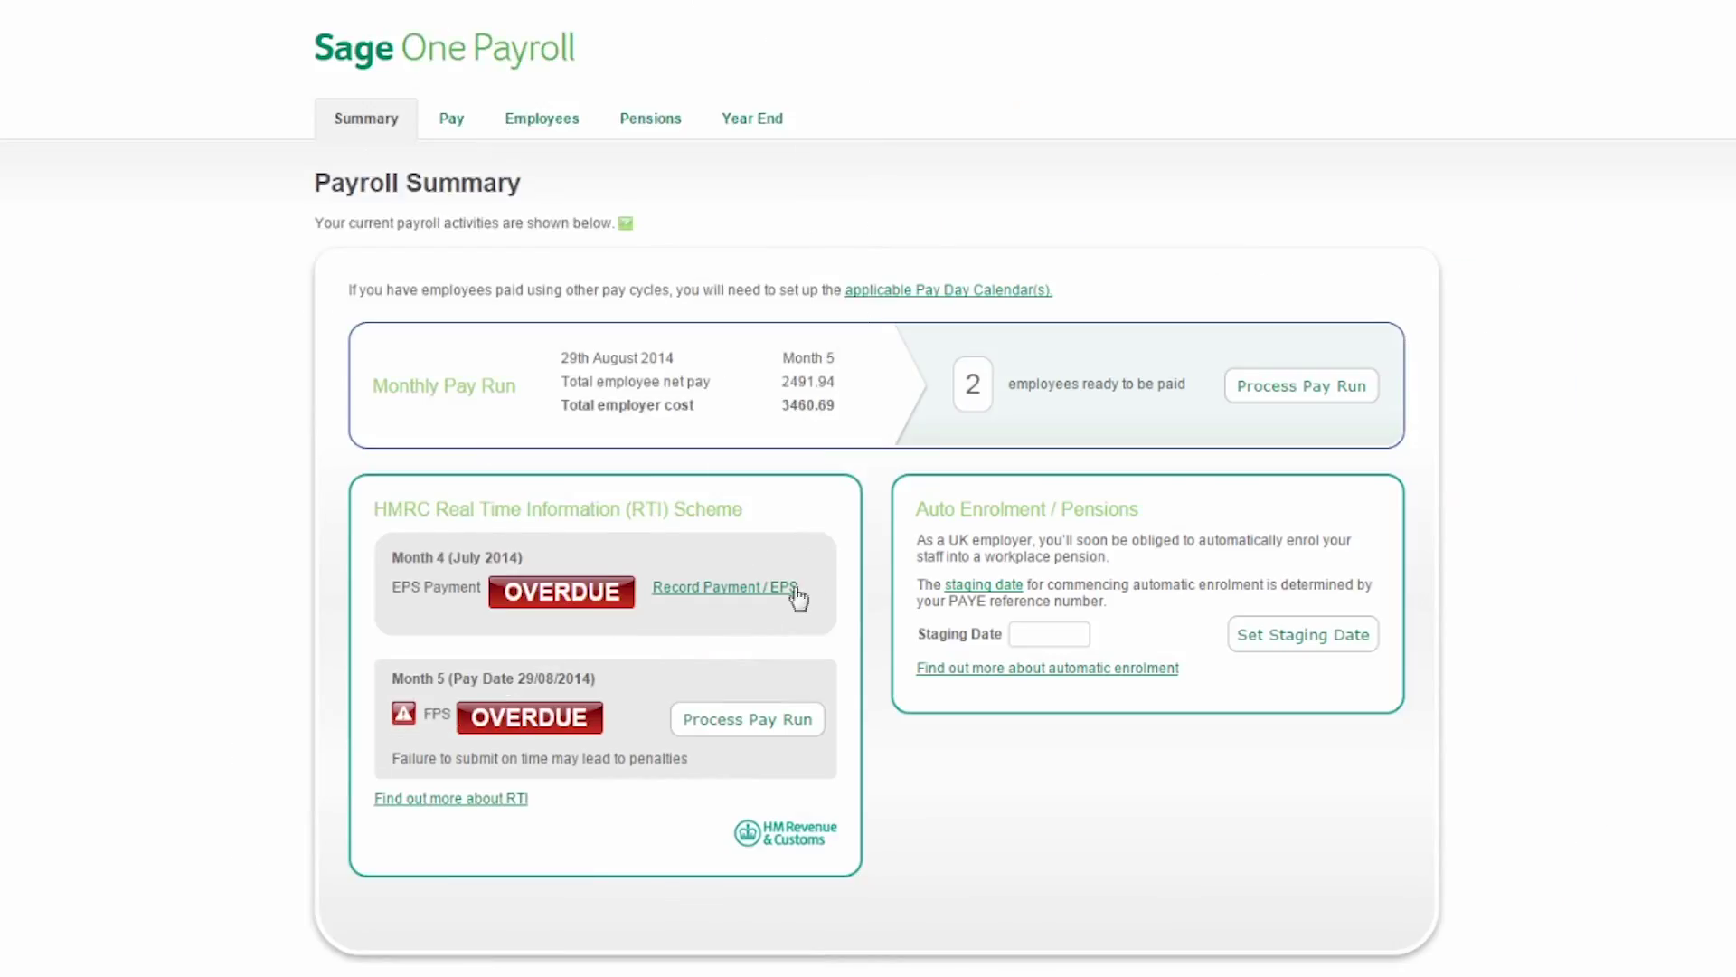